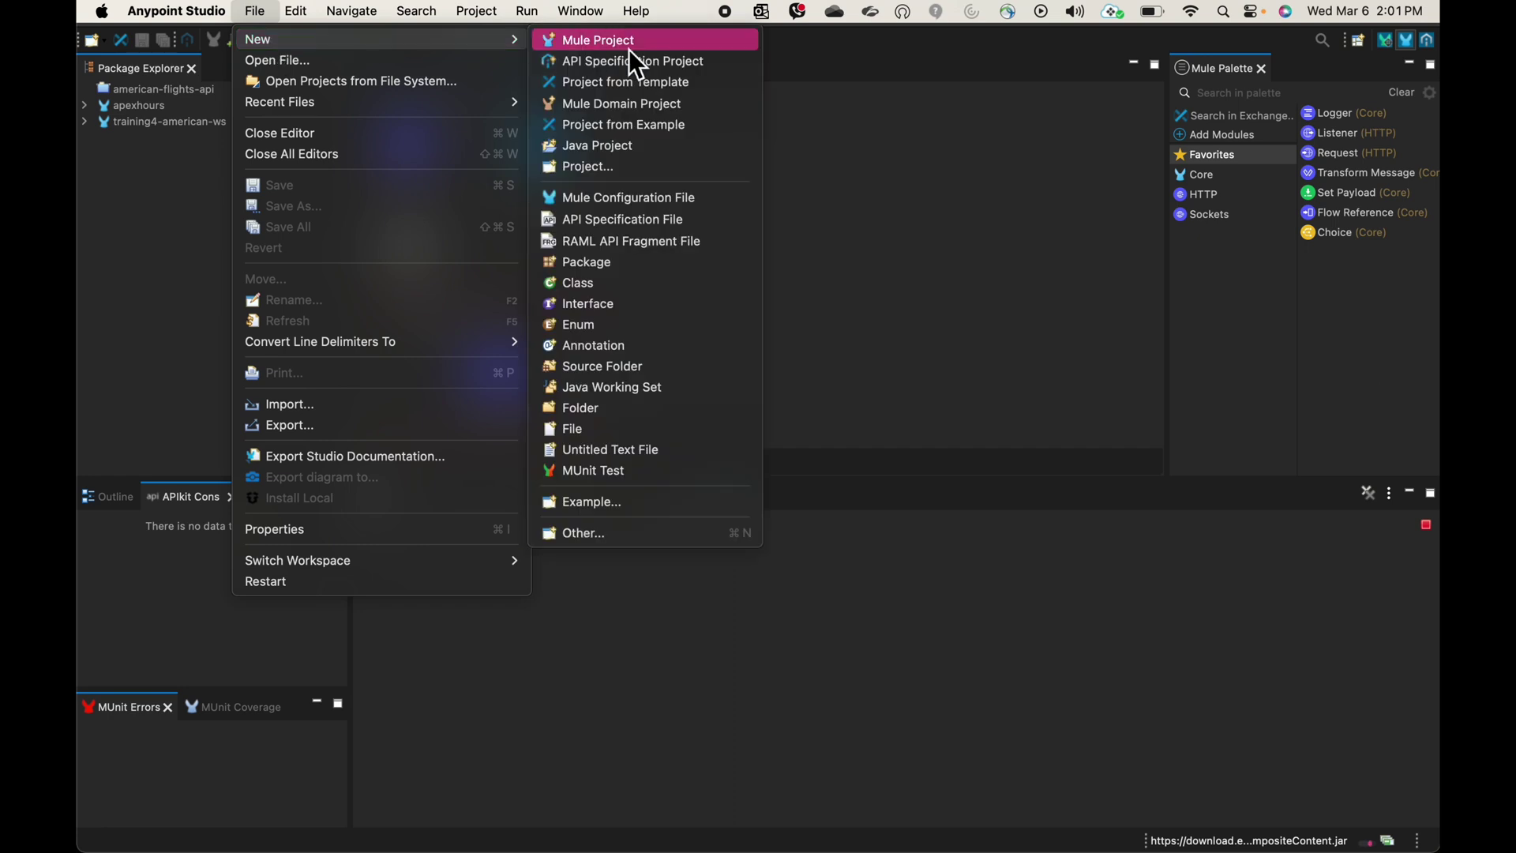
# Create a new Mule project named appdev-examples
pyautogui.click(625, 38)
pyautogui.write('appde')
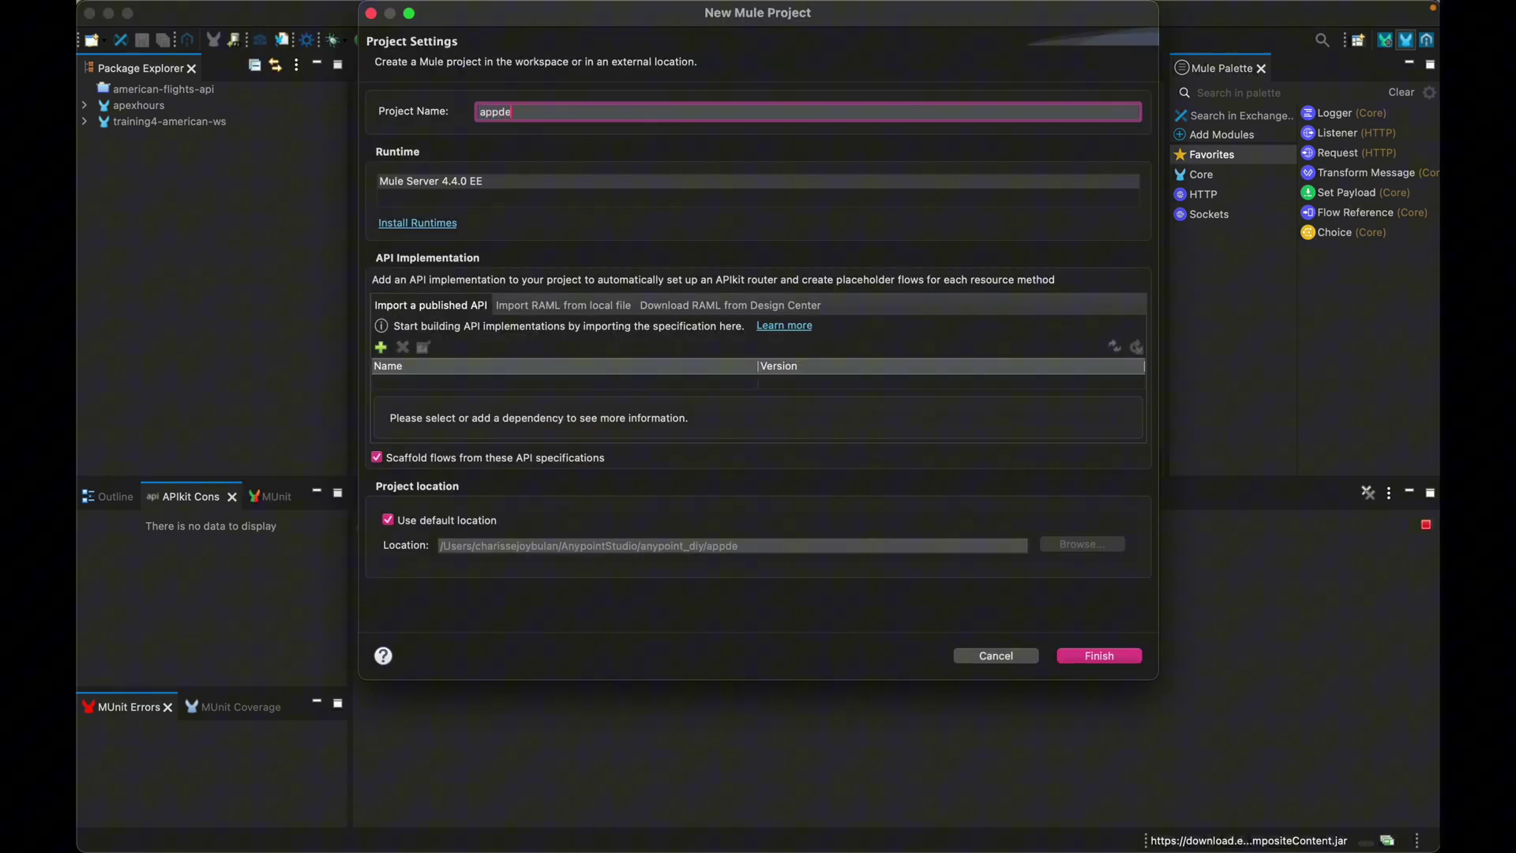
pyautogui.write('v-examples')
pyautogui.click(1117, 659)
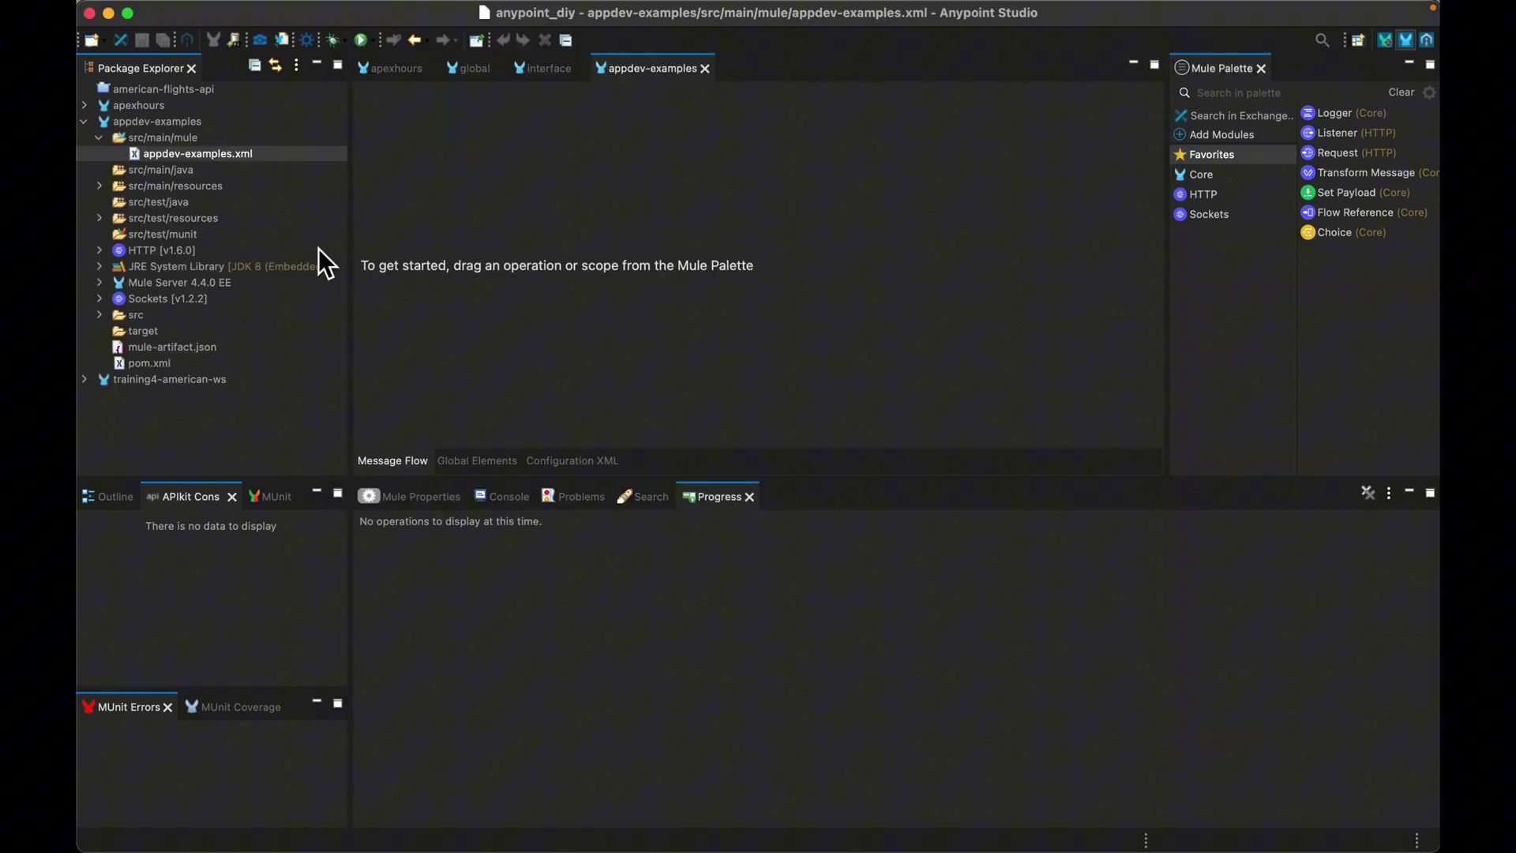
# Add an HTTP Listener to a new flow with a connection-tested HTTP_Listener_config on port 8081
pyautogui.moveTo(1362, 140); pyautogui.dragTo(633, 169)
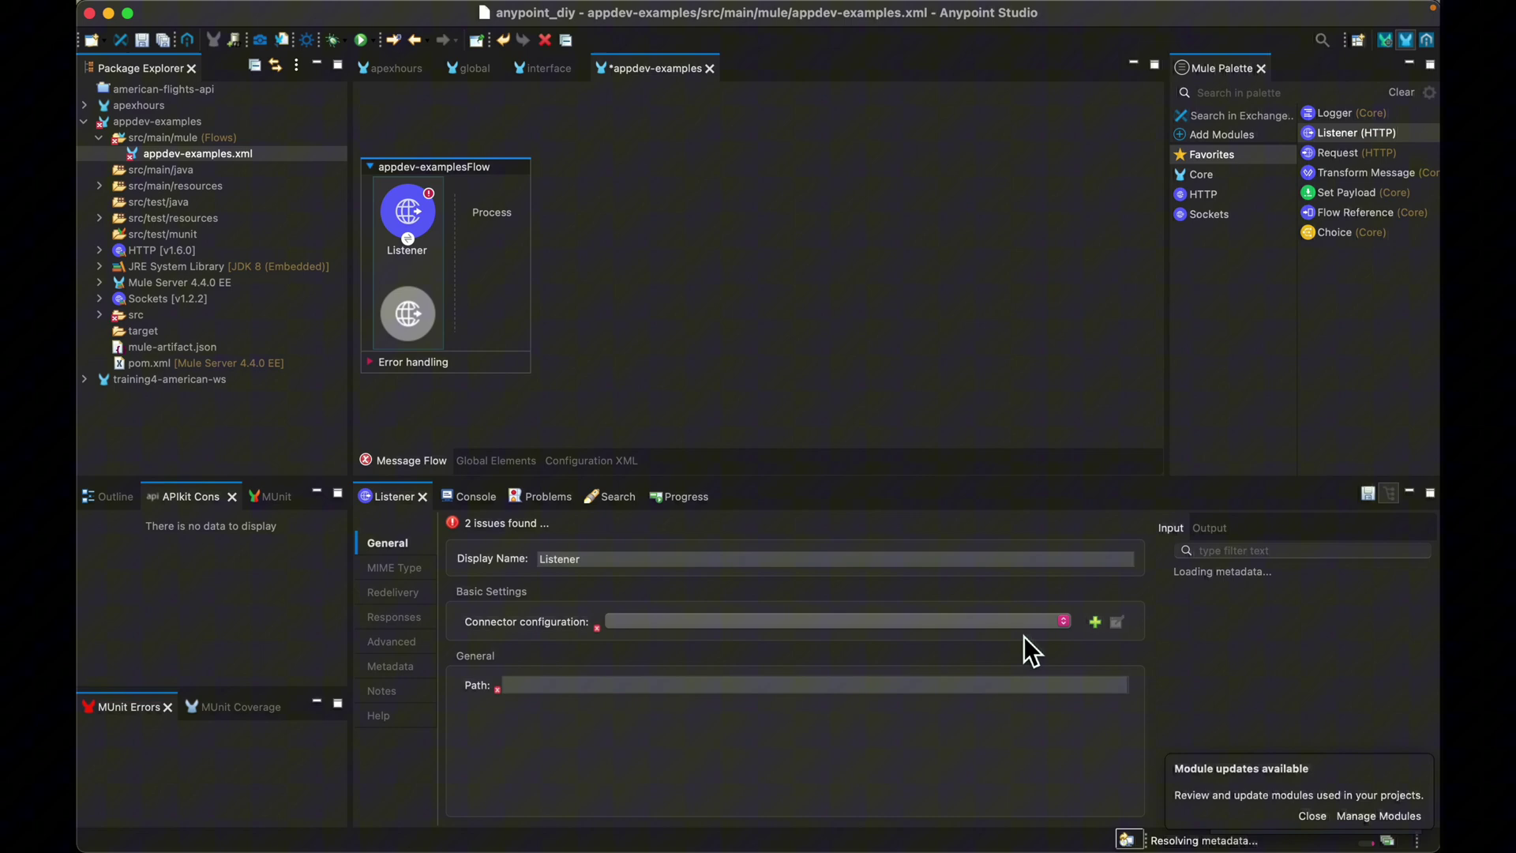
pyautogui.click(1096, 625)
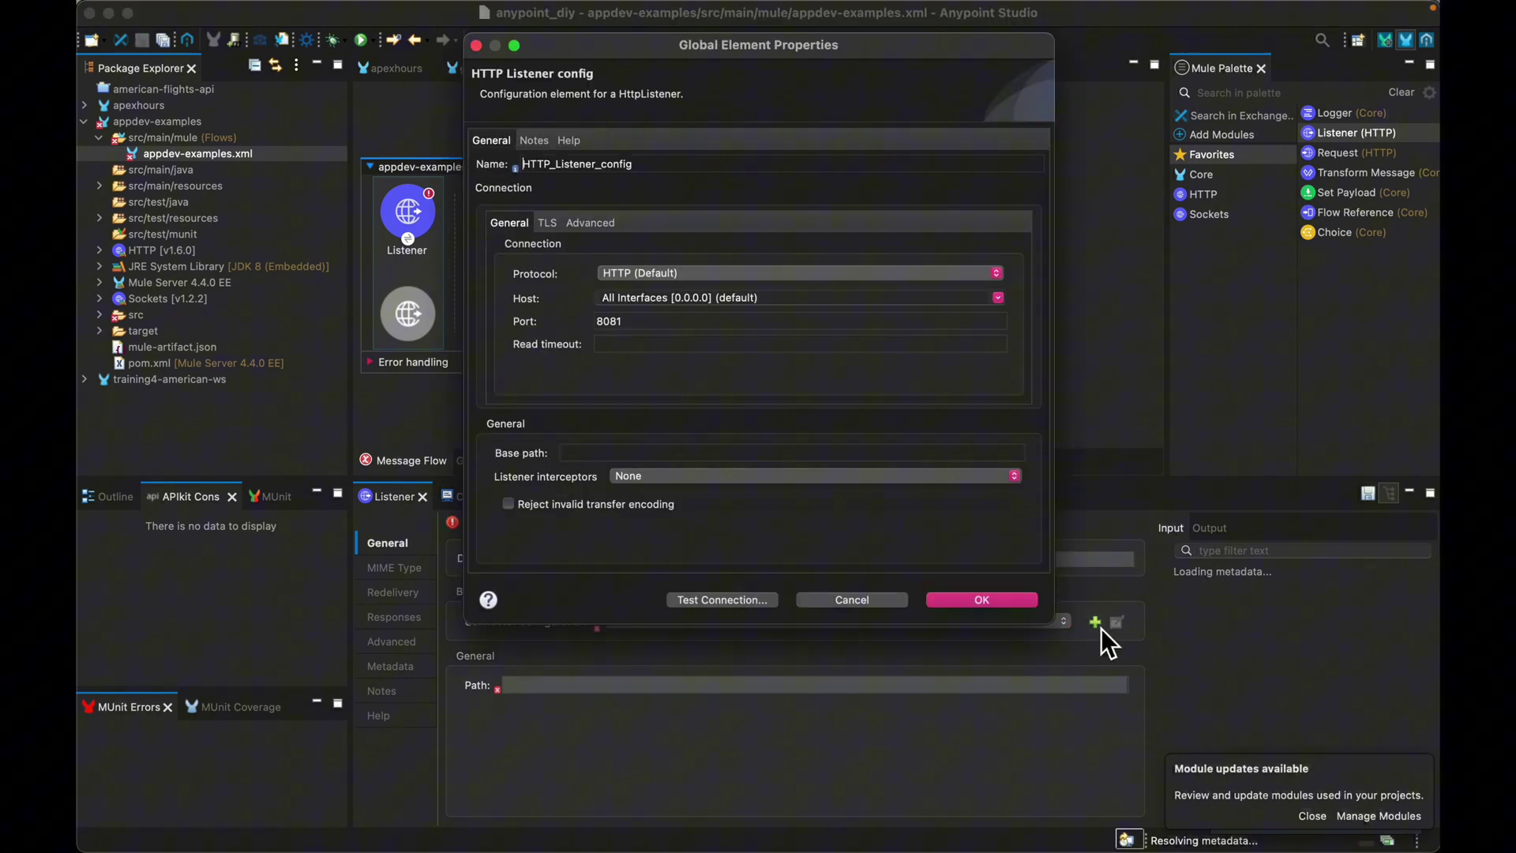
pyautogui.click(765, 603)
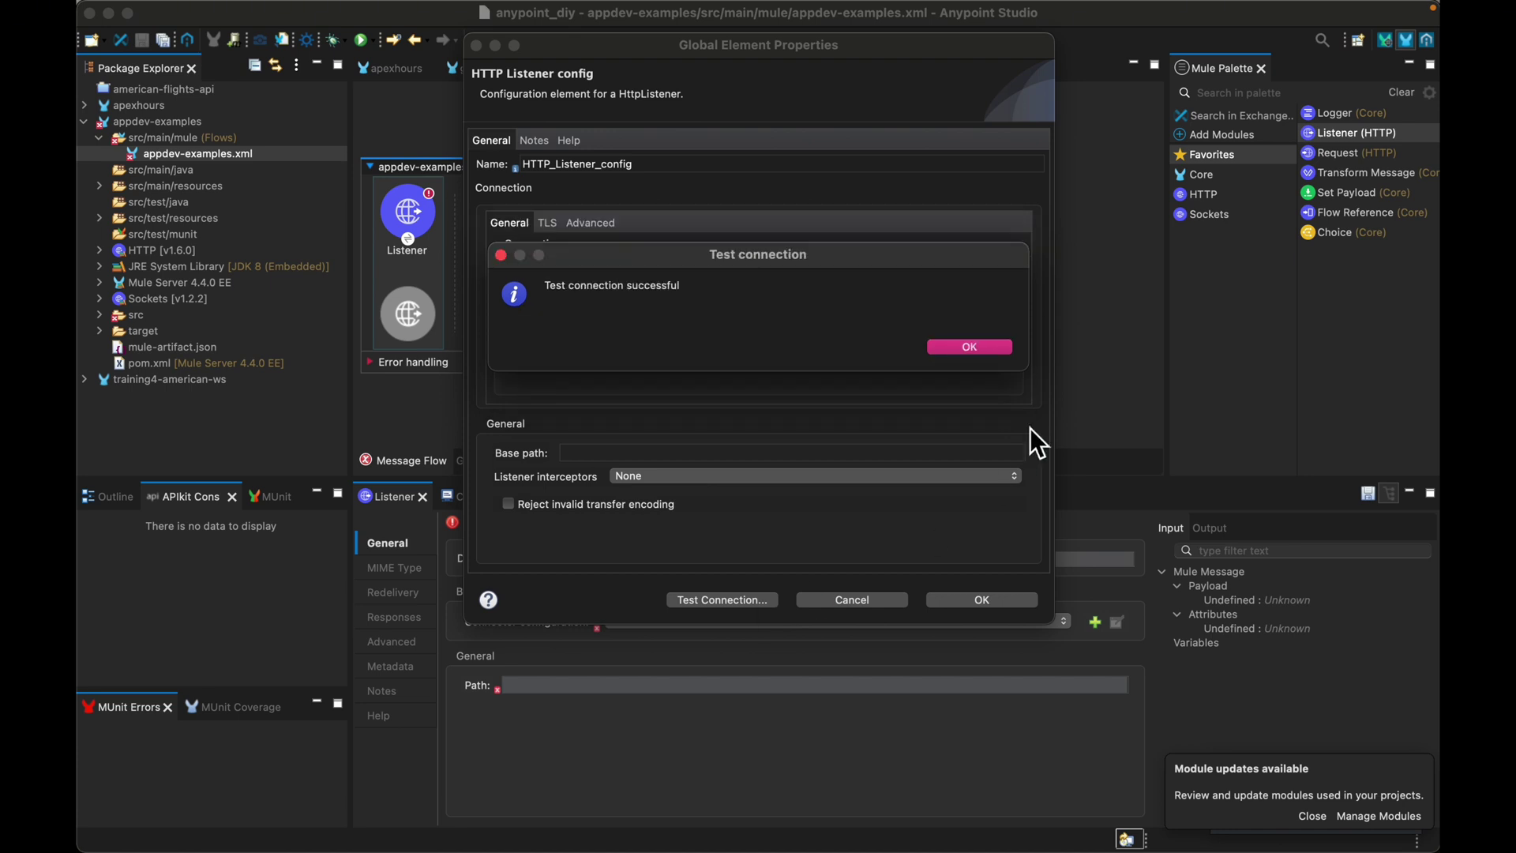
pyautogui.click(993, 350)
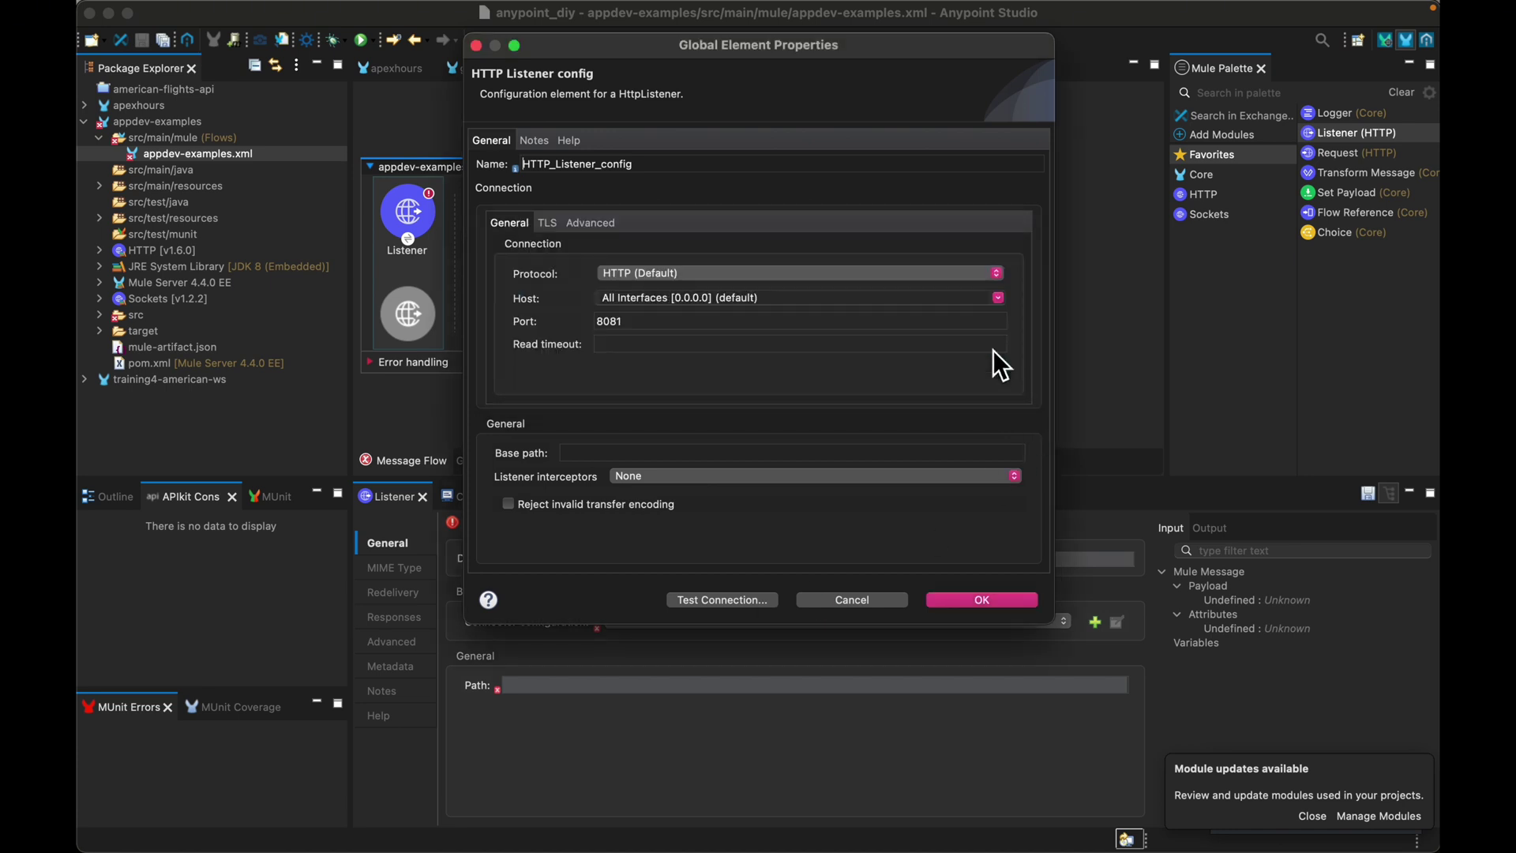
# Save the listener configuration and restrict Allowed methods to GET only
pyautogui.click(996, 603)
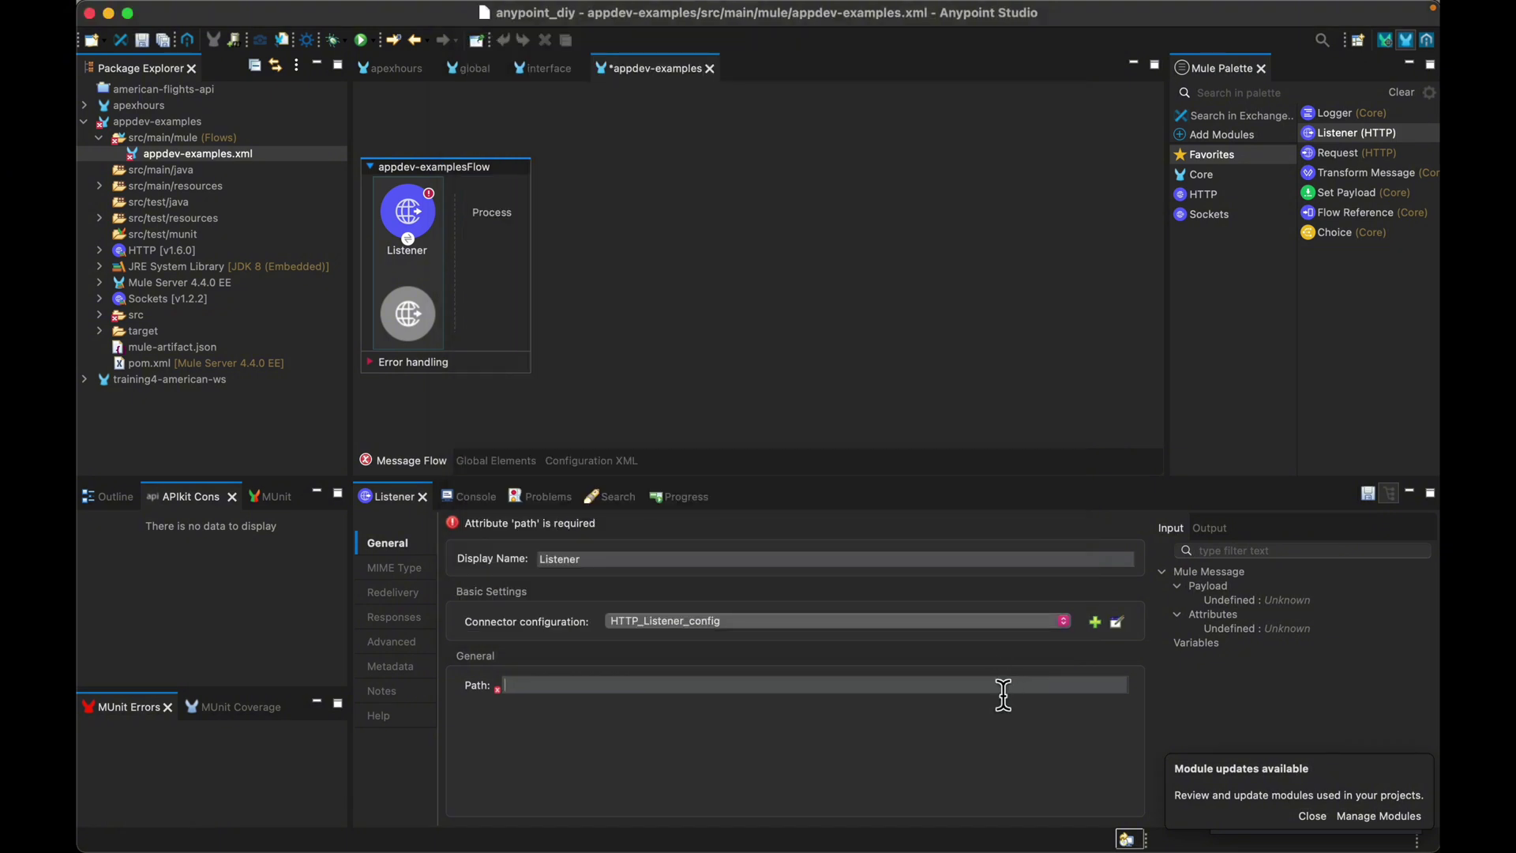
pyautogui.write('/he')
pyautogui.write('llo')
pyautogui.click(394, 642)
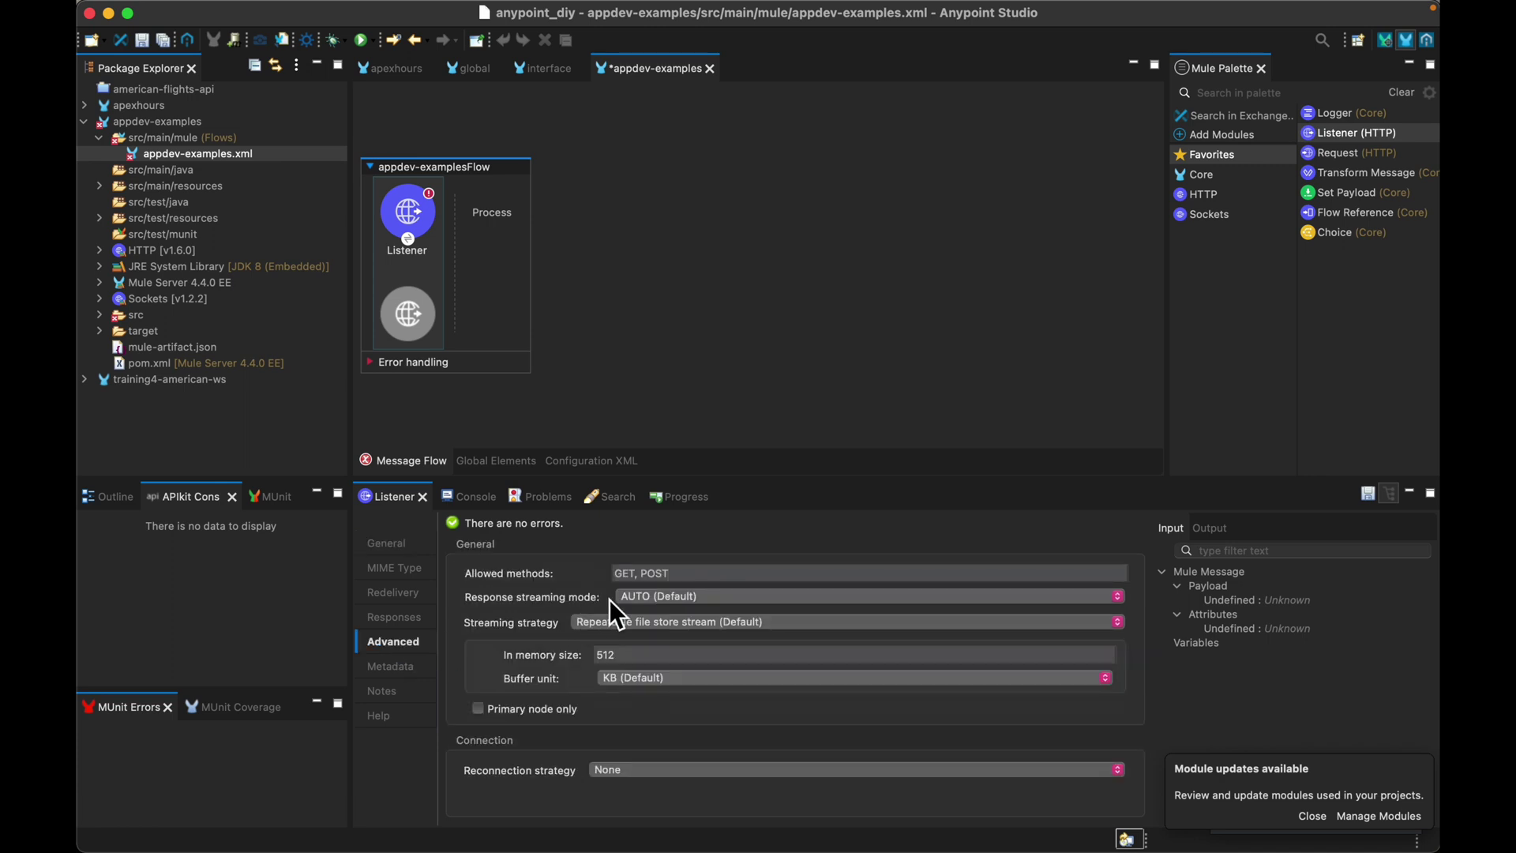
pyautogui.click(665, 573)
pyautogui.press('BackSpace')
pyautogui.press('BackSpace')
pyautogui.press('BackSpace')
# Rename the listener's display name to GET /hello
pyautogui.click(403, 543)
pyautogui.click(631, 565)
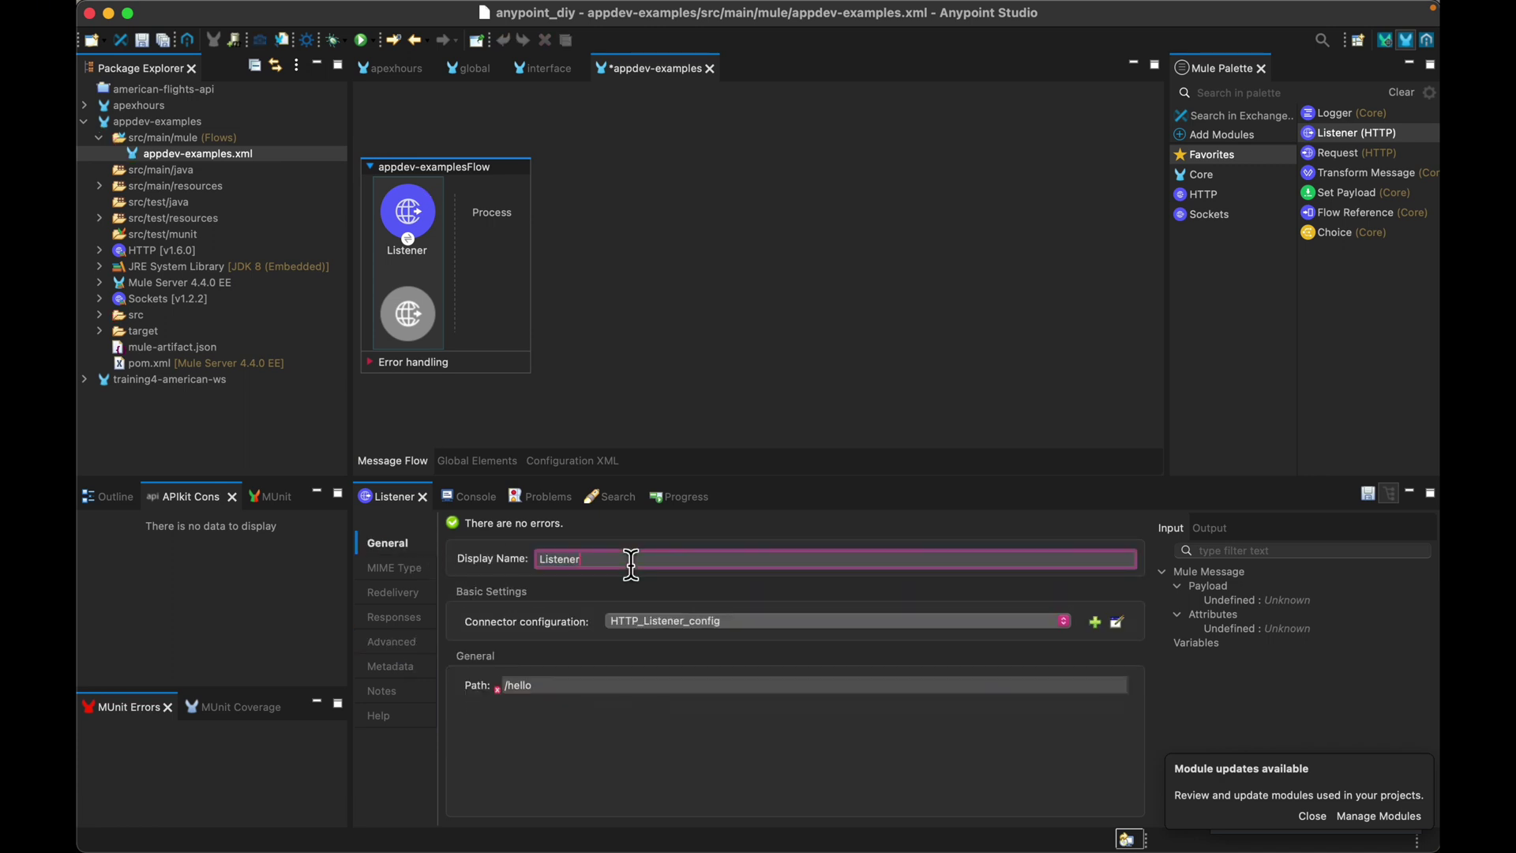
pyautogui.press('super+a')
pyautogui.write('GET /he')
pyautogui.write('llo')
# Rename the flow to helloFlow
pyautogui.click(522, 171)
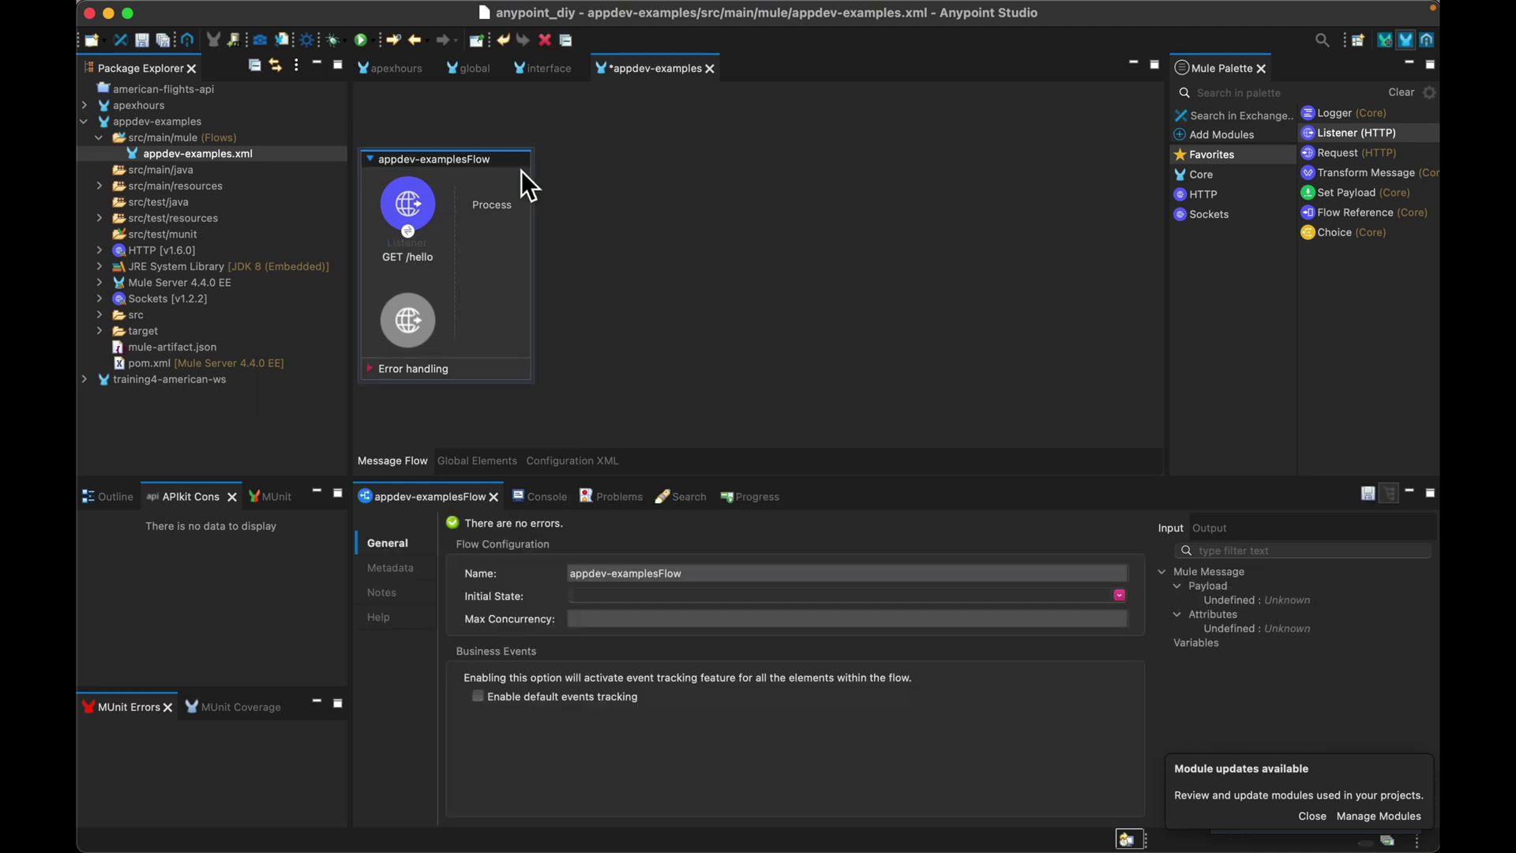
pyautogui.moveTo(669, 574); pyautogui.dragTo(590, 573)
pyautogui.press('BackSpace')
pyautogui.write('app')
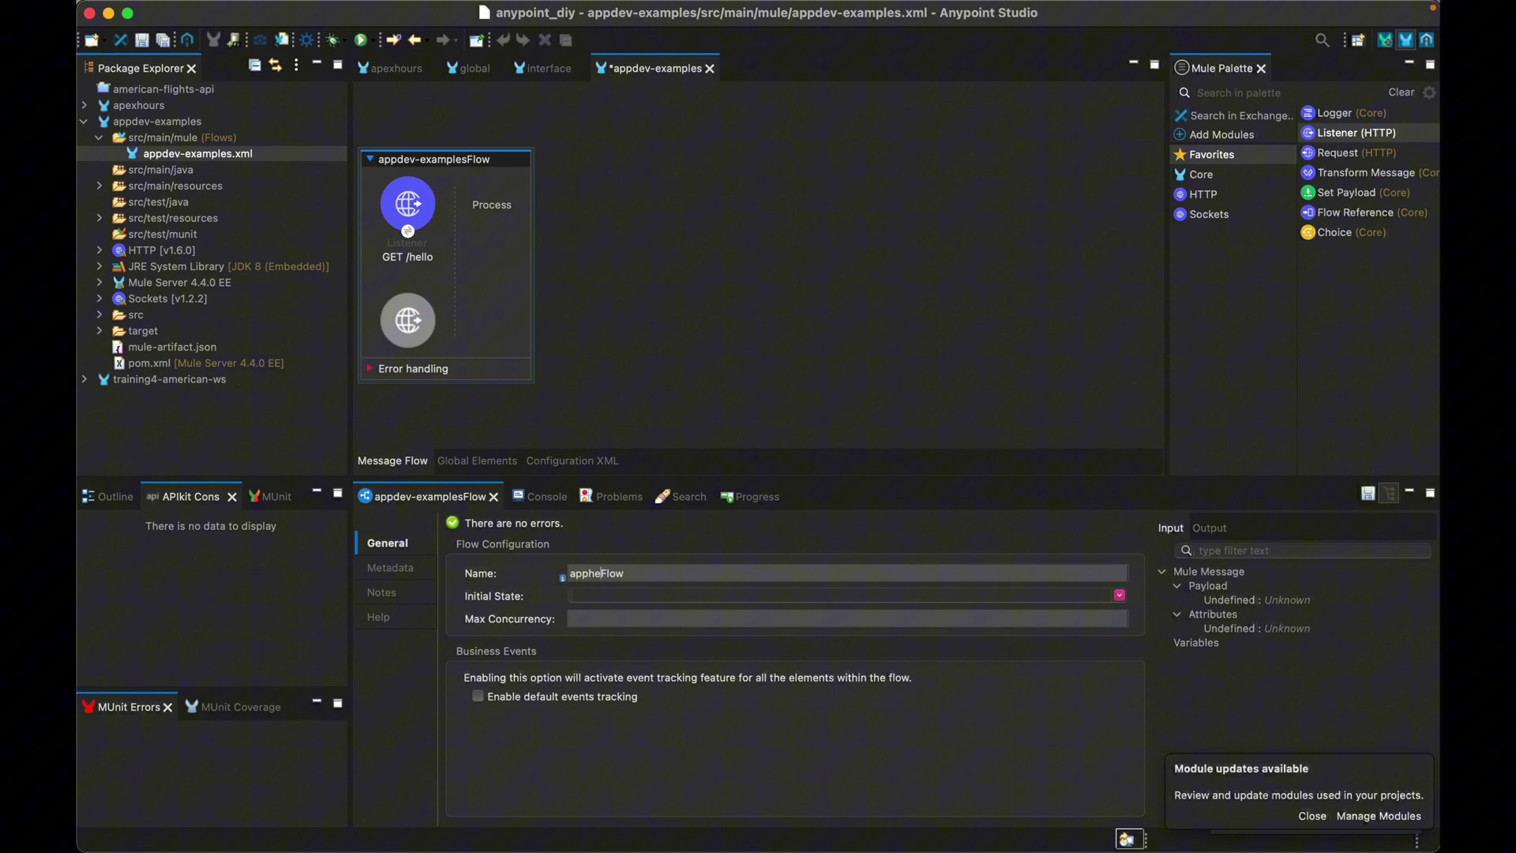
pyautogui.write('hello')
pyautogui.press('super+Left')
pyautogui.press('Delete')
pyautogui.press('Delete')
pyautogui.press('Delete')
# Add a Set Payload step named Hello with the literal value hello
pyautogui.moveTo(1374, 195)
pyautogui.mouseDown()
pyautogui.moveTo(538, 251)
pyautogui.moveTo(513, 225)
pyautogui.mouseUp()
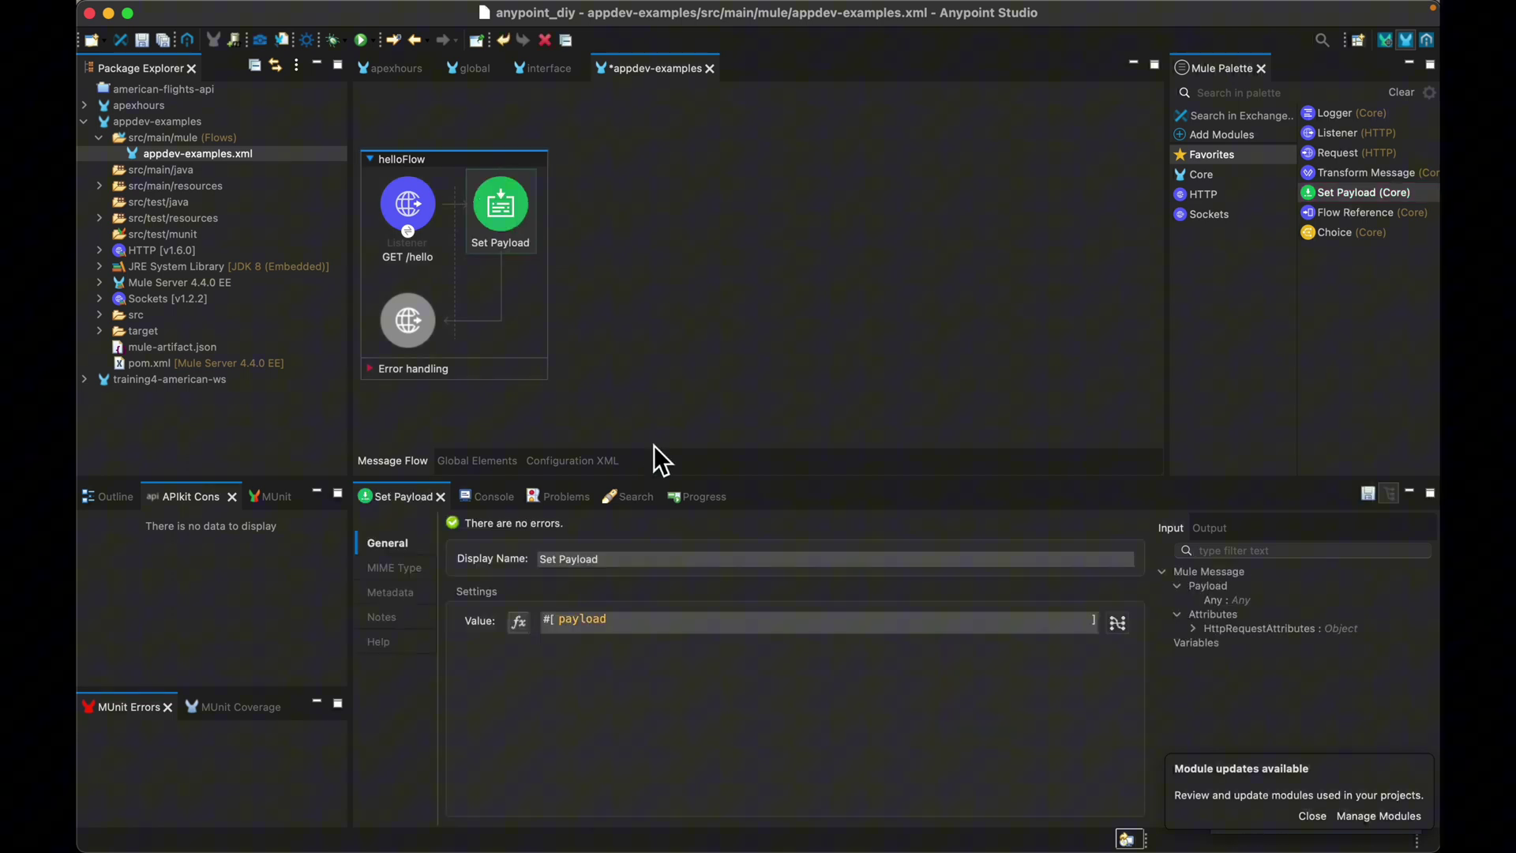
pyautogui.tripleClick(613, 565)
pyautogui.write('Hell')
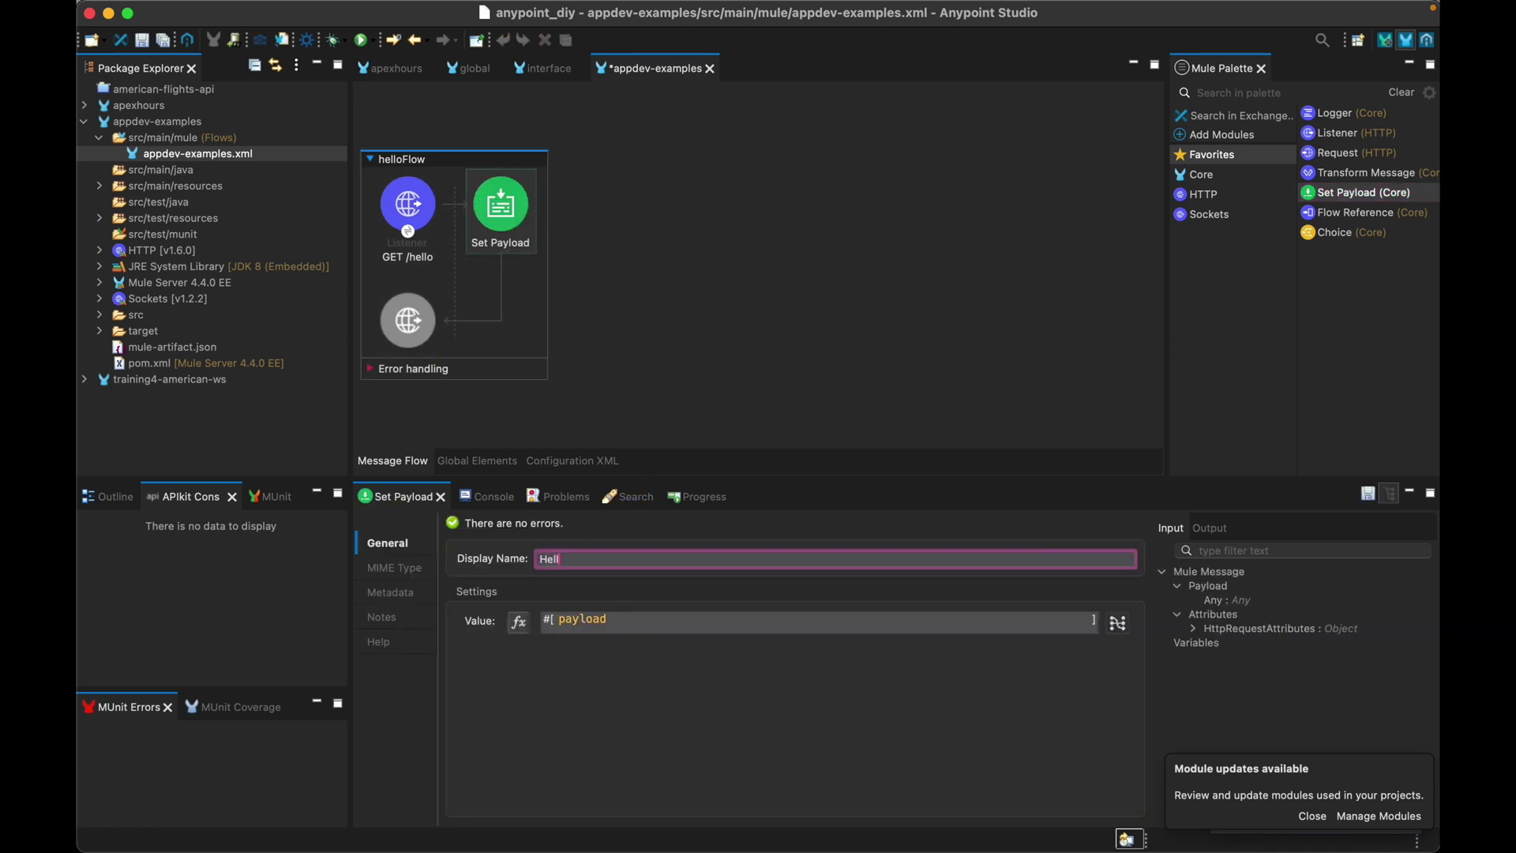
pyautogui.write('o')
pyautogui.doubleClick(637, 636)
pyautogui.write('hel')
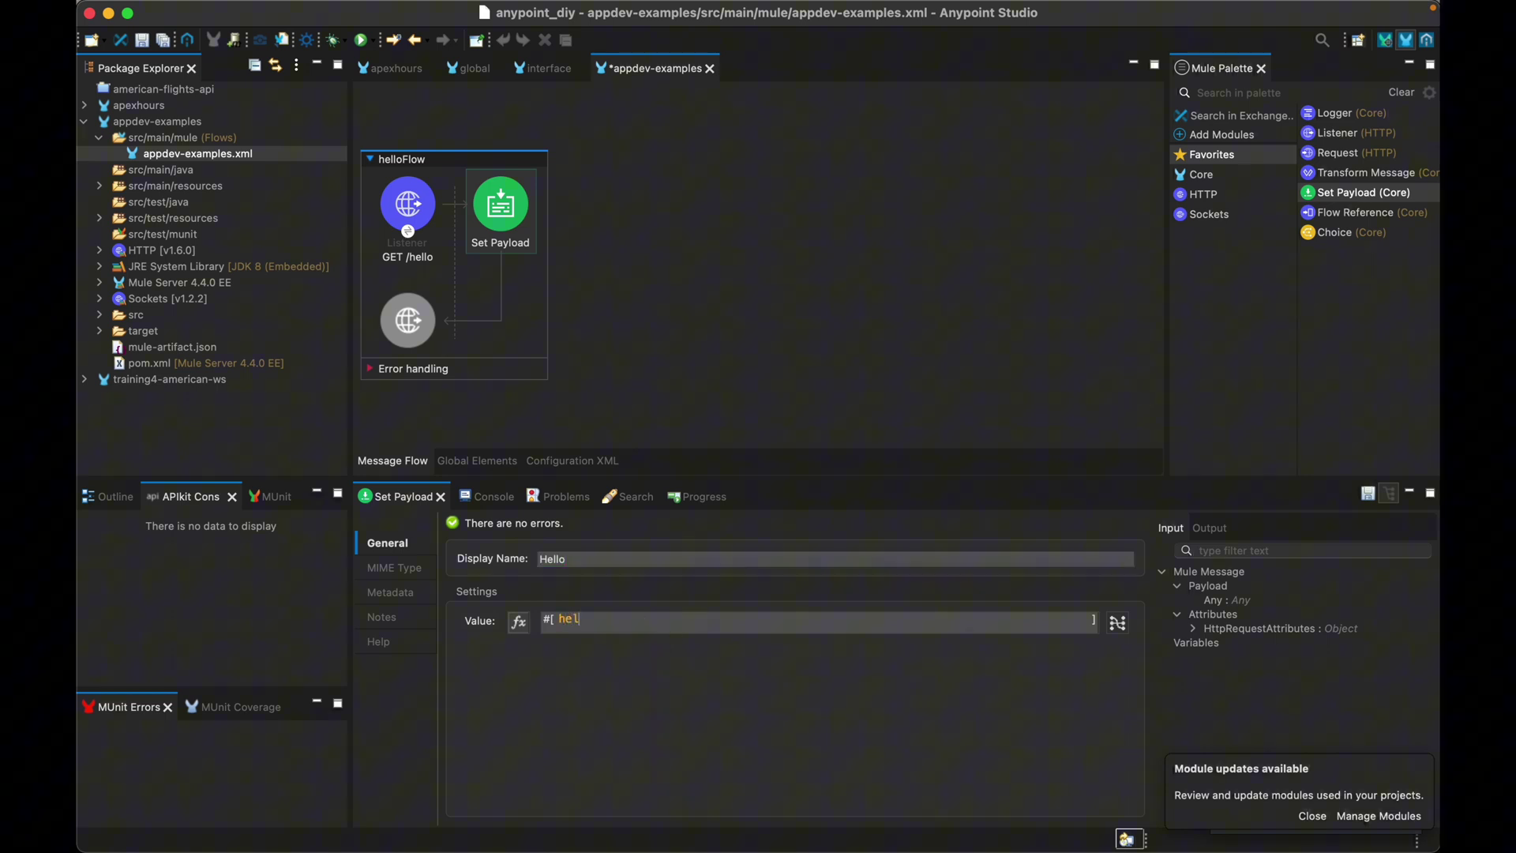
pyautogui.write('lo')
pyautogui.click(529, 630)
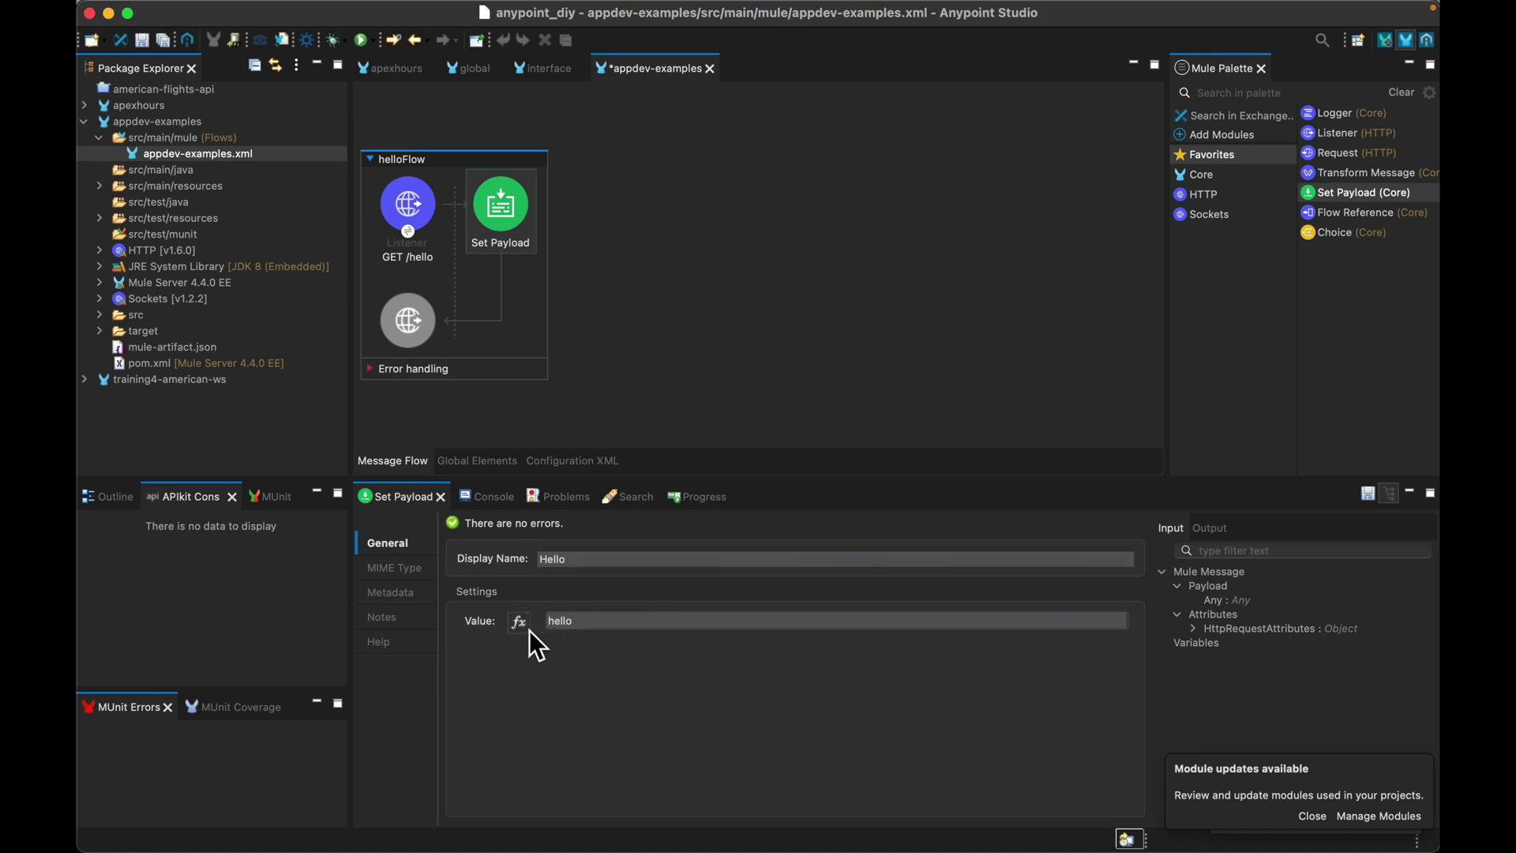
# Add a Logger after Hello and inspect the components' output metadata and request attributes
pyautogui.click(1358, 118)
pyautogui.moveTo(1358, 119); pyautogui.dragTo(541, 225)
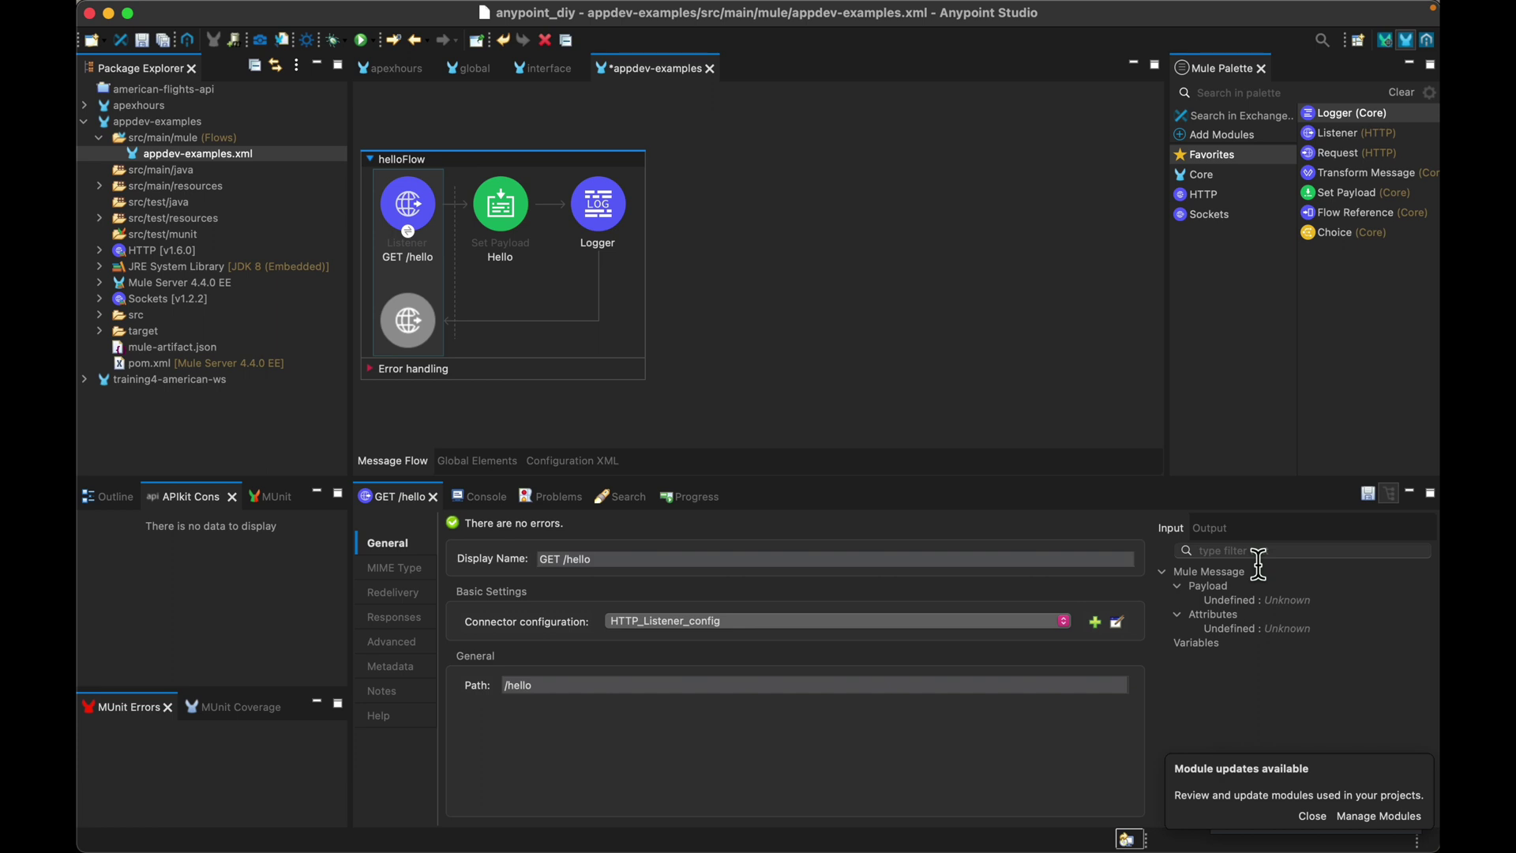
pyautogui.click(1210, 528)
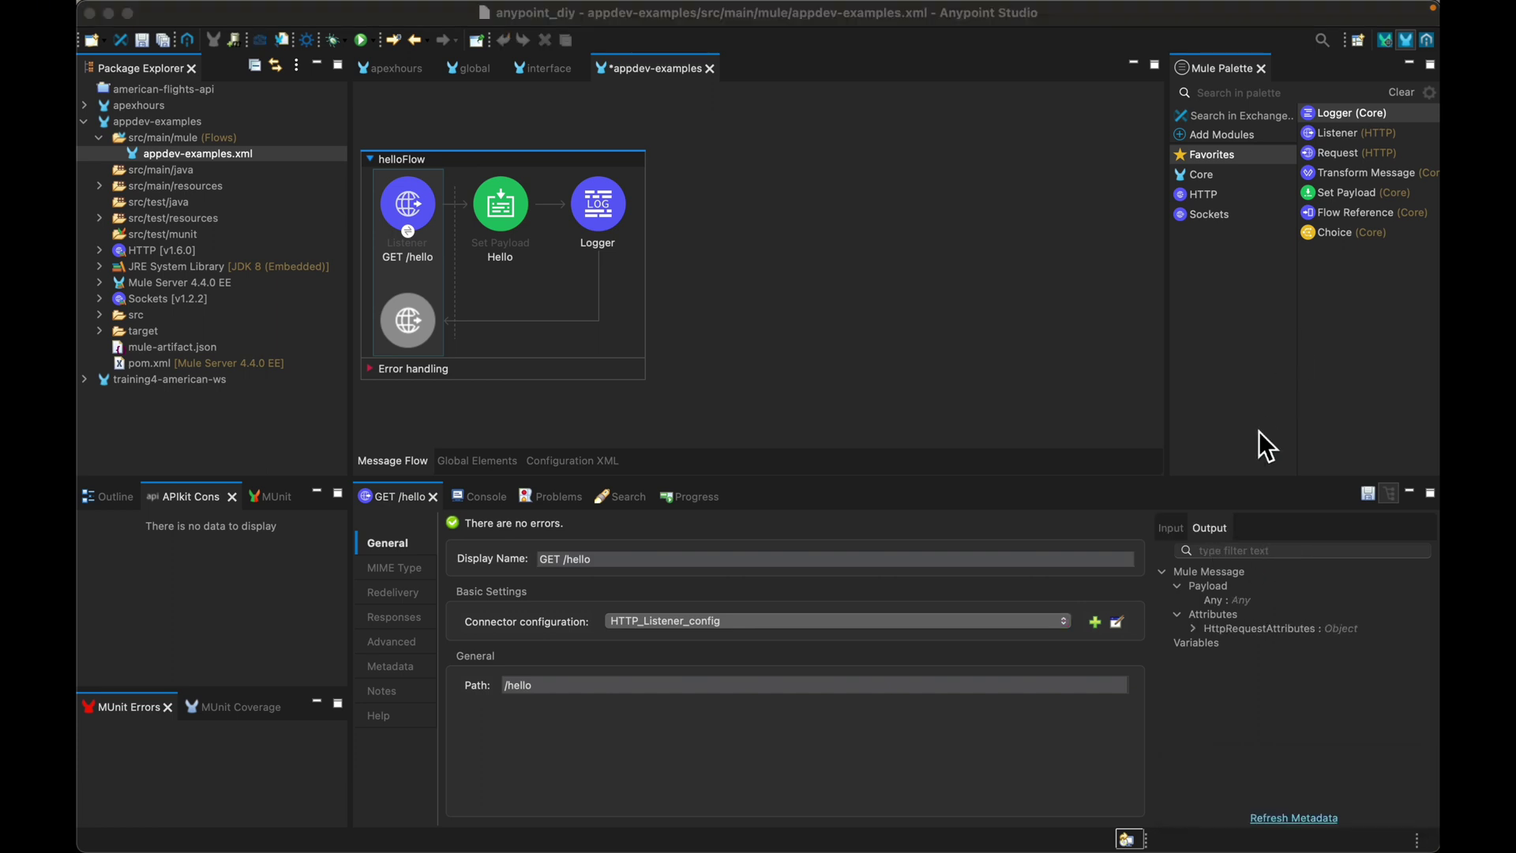
pyautogui.click(513, 198)
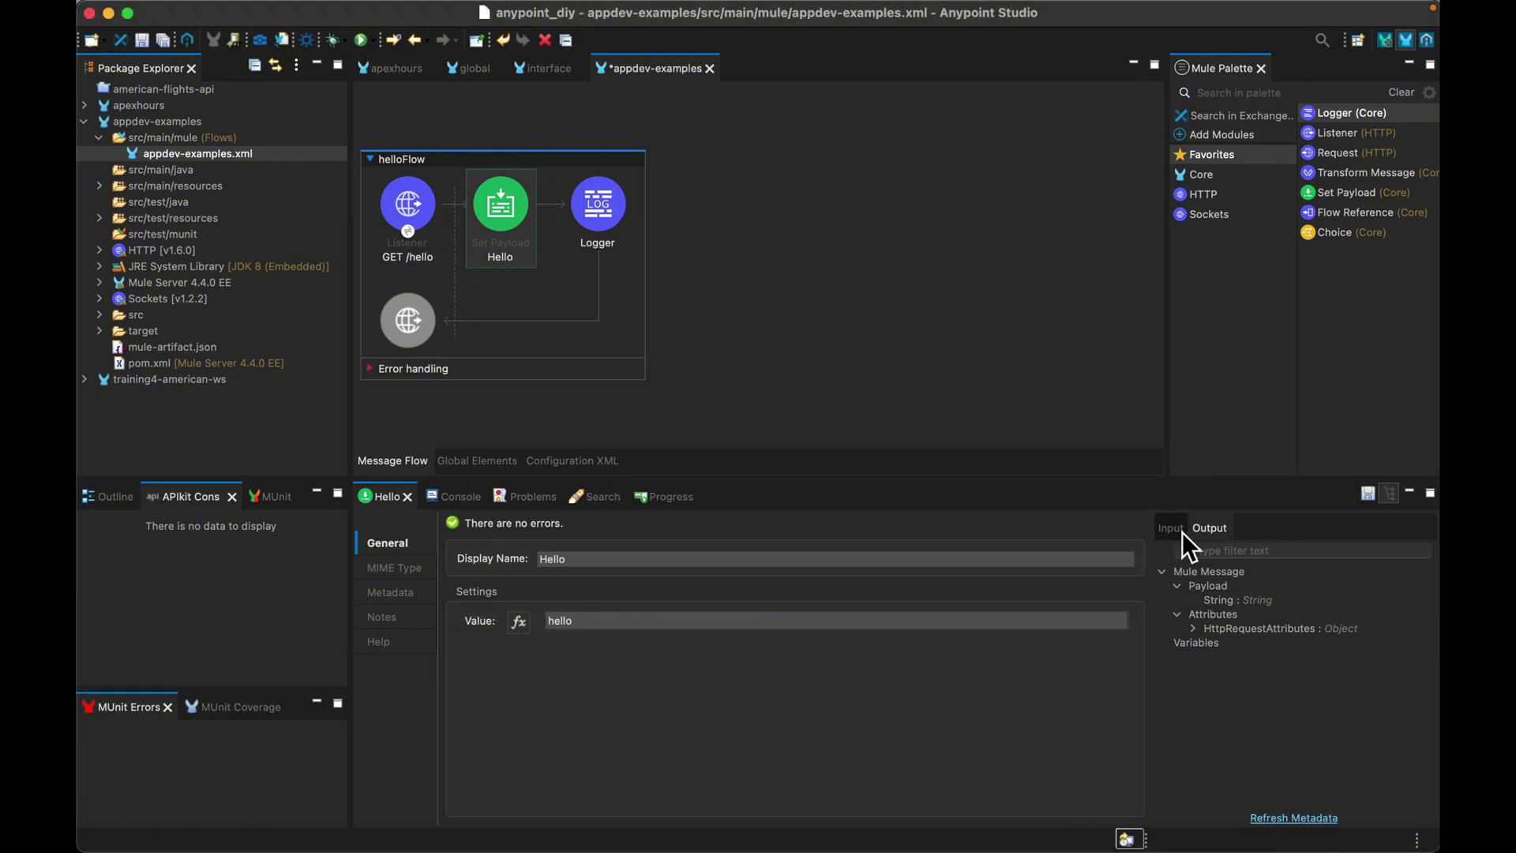
pyautogui.click(576, 206)
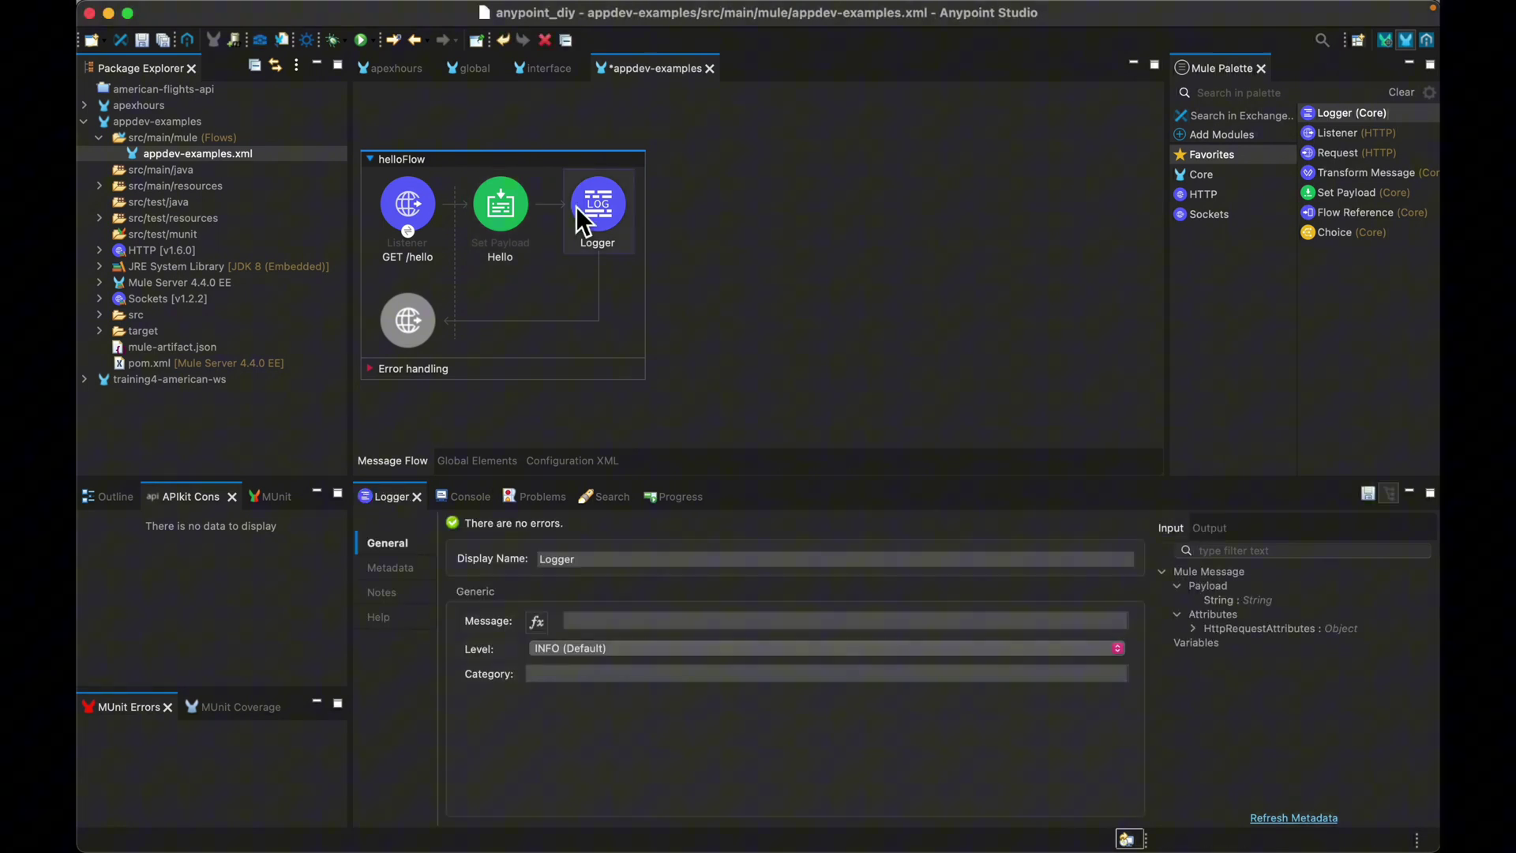
pyautogui.click(1218, 534)
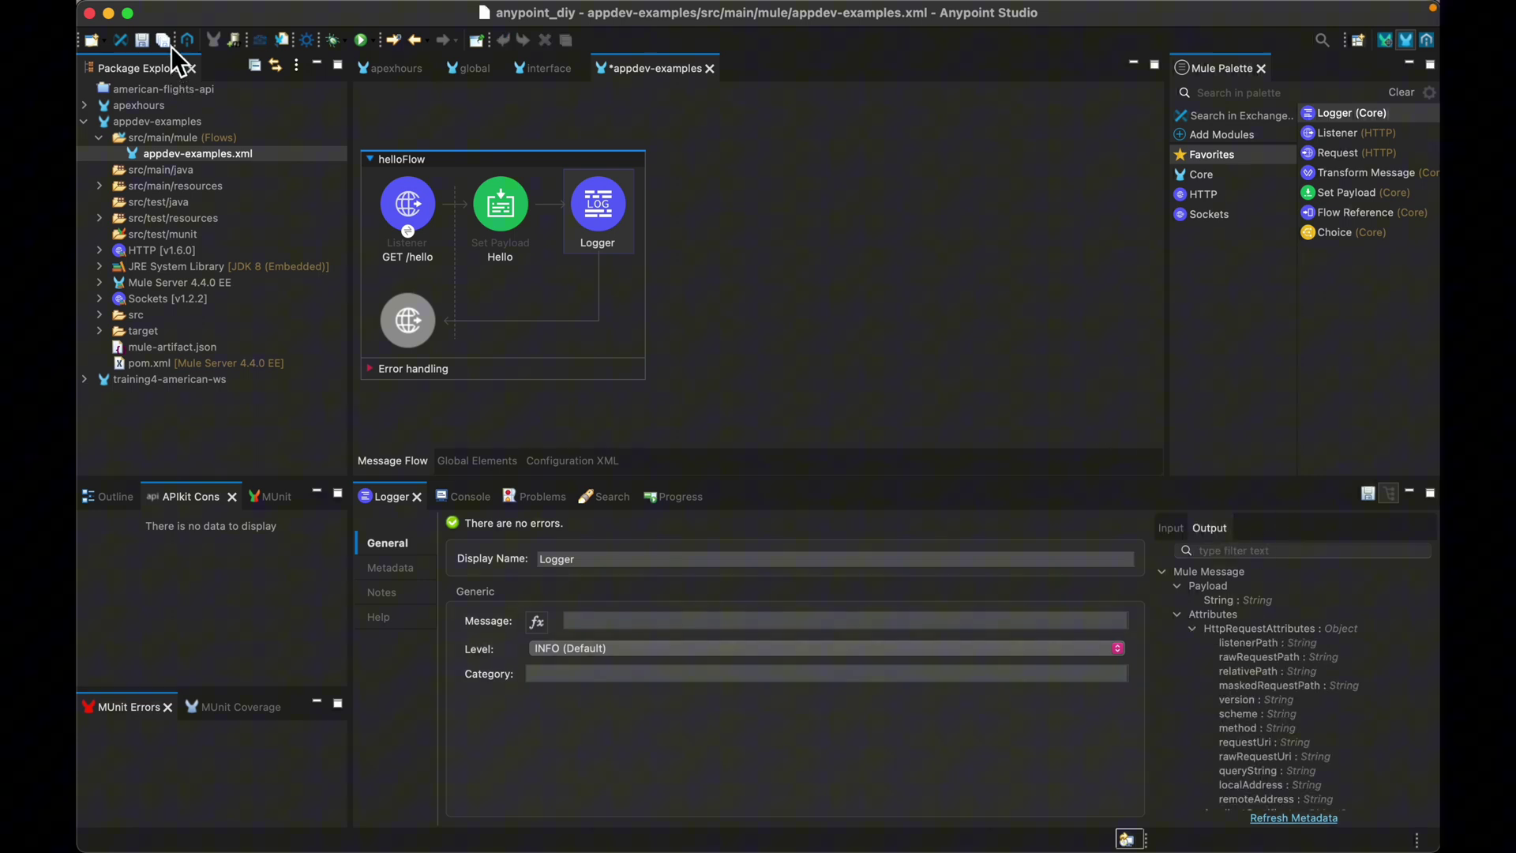
# Save the flow and run the appdev-examples project
pyautogui.click(171, 47)
pyautogui.rightClick(896, 239)
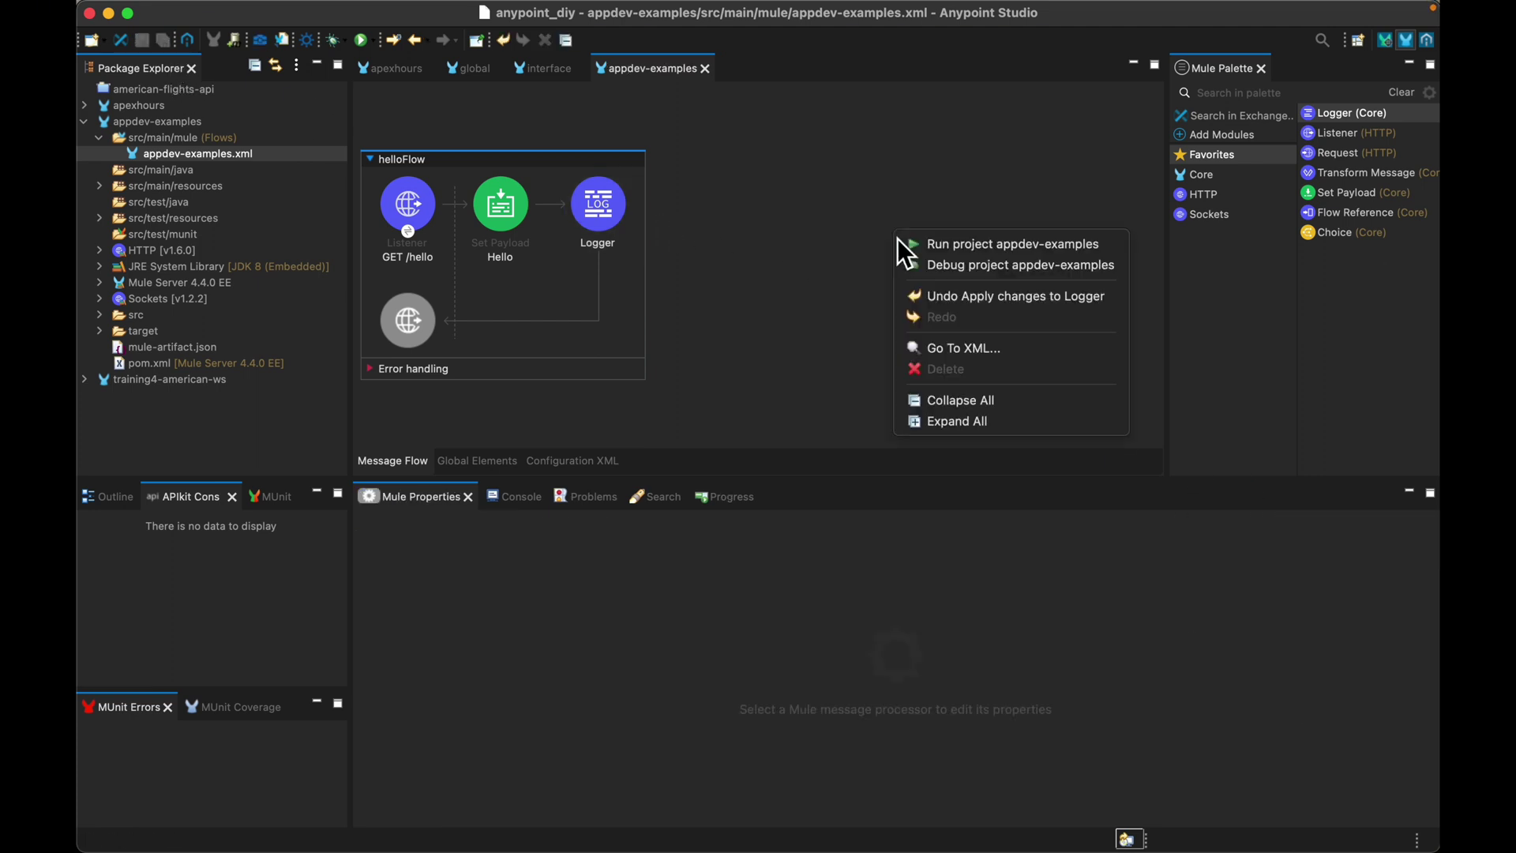
pyautogui.click(944, 245)
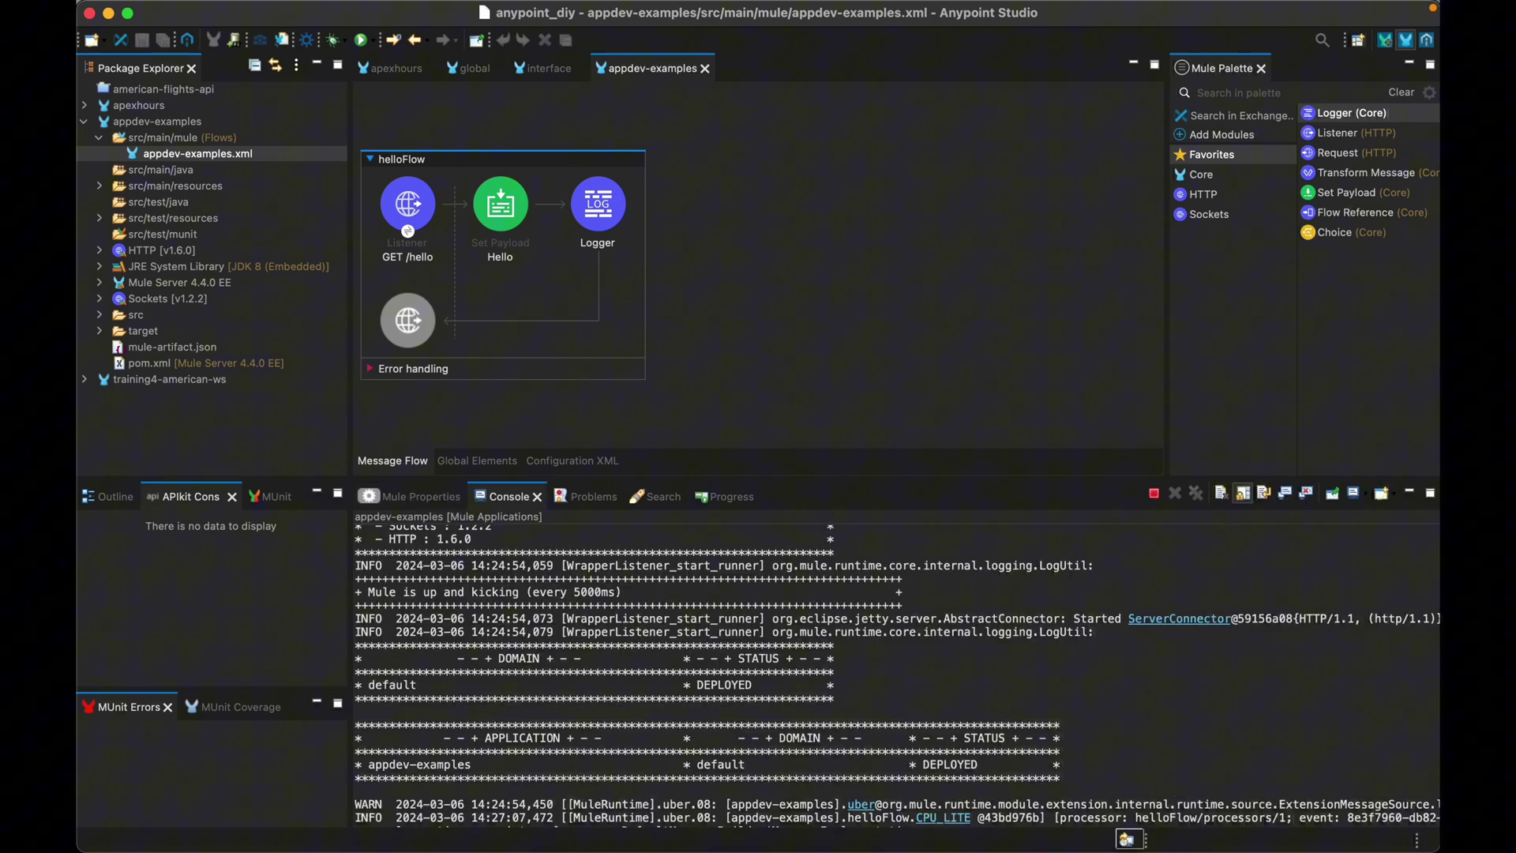
# Send a GET request to localhost:8081/hello from a new Postman request
pyautogui.moveTo(757, 843)
pyautogui.click(1110, 800)
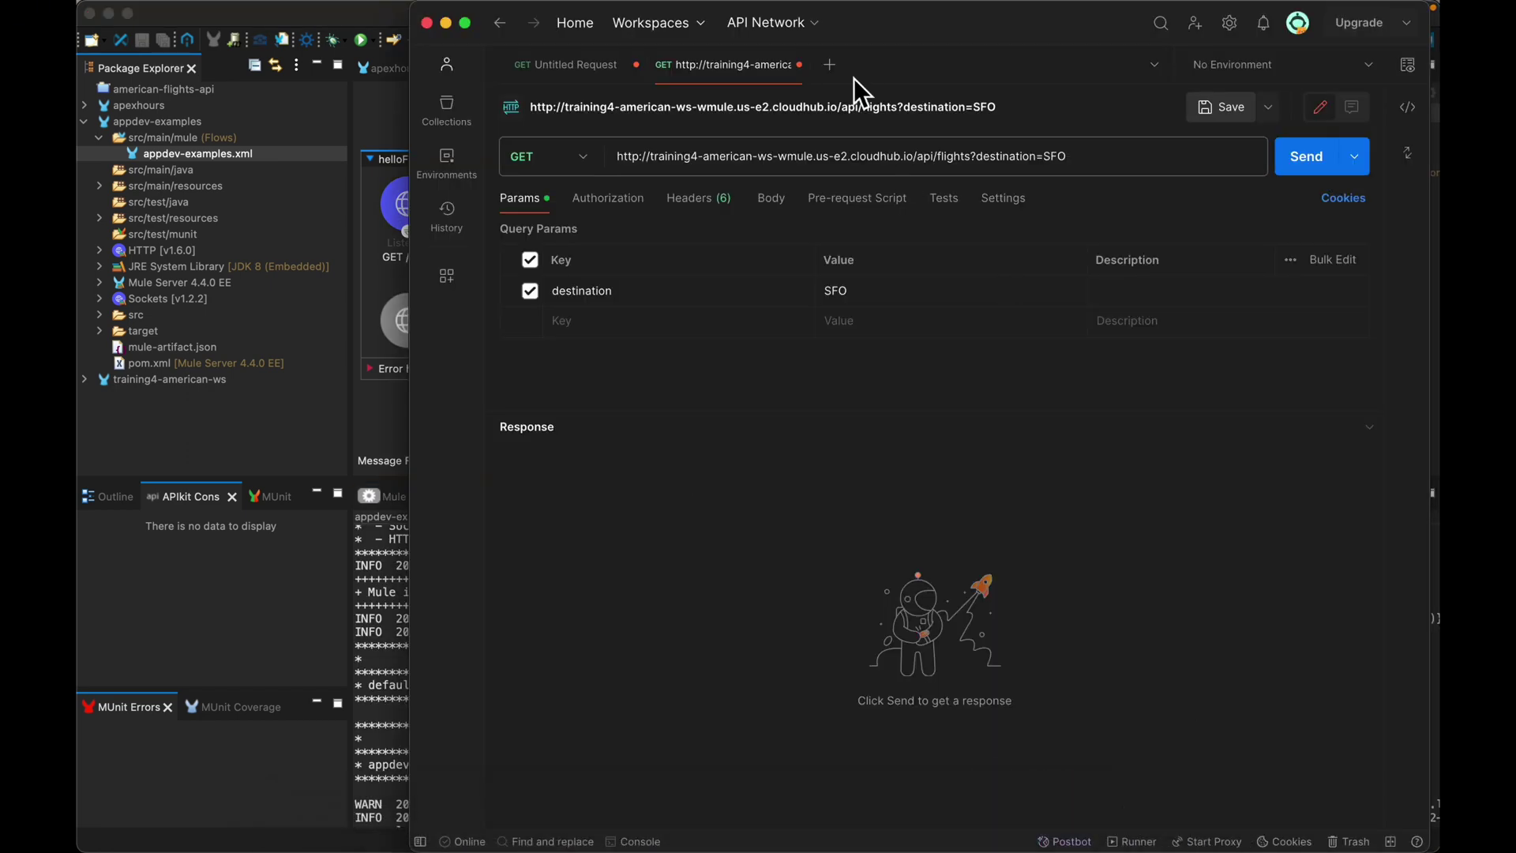
pyautogui.click(829, 65)
pyautogui.click(849, 159)
pyautogui.write('http://localhost:8081/hello')
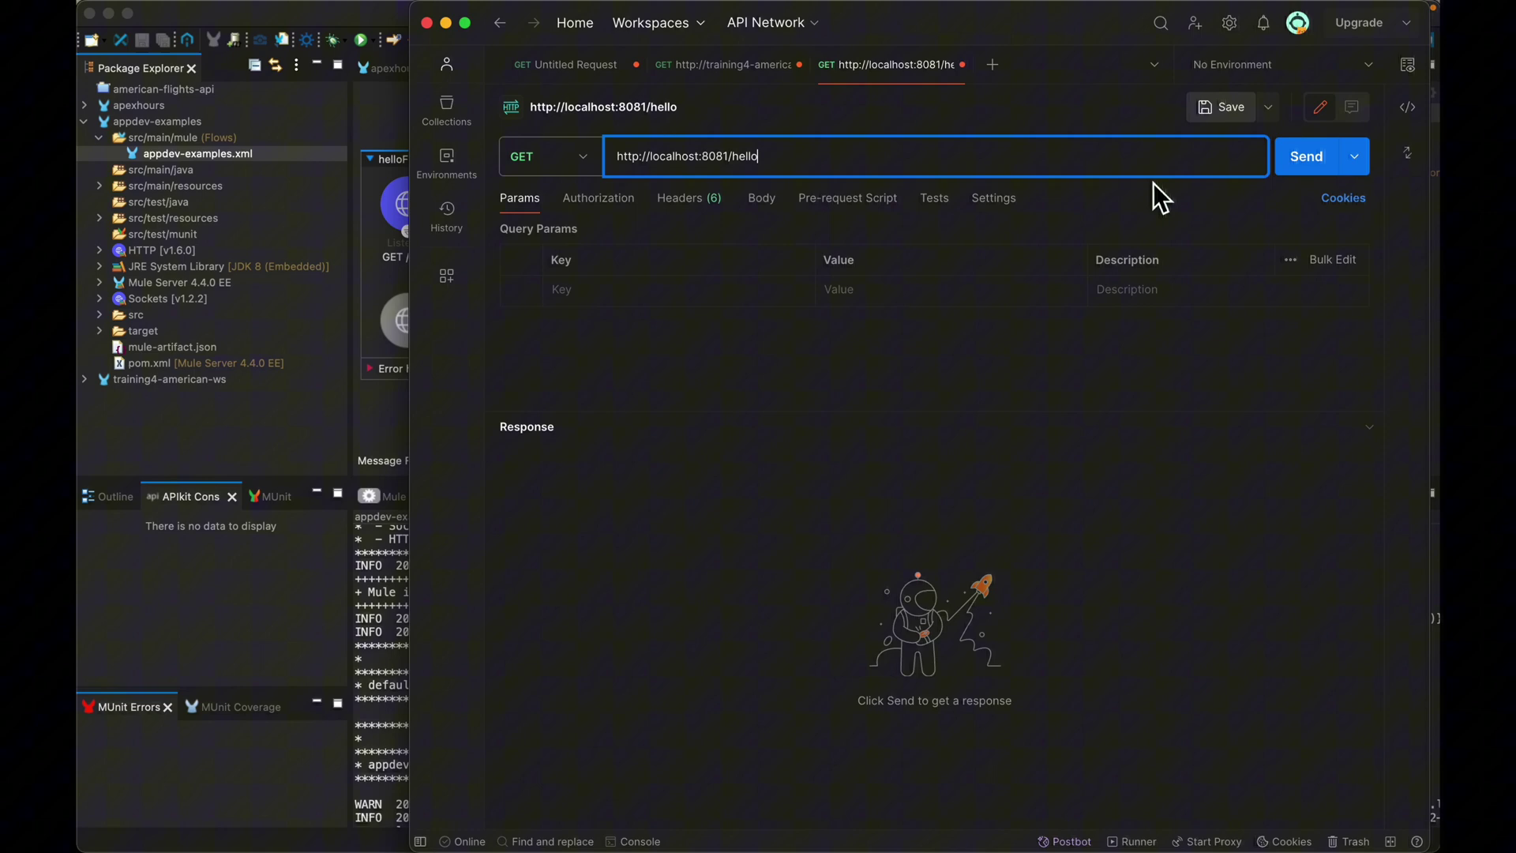
pyautogui.click(1305, 156)
# Check the console's payload=hello and request attributes, then return to Postman
pyautogui.press('super+Tab')
pyautogui.scroll(-5, 1089, 719)
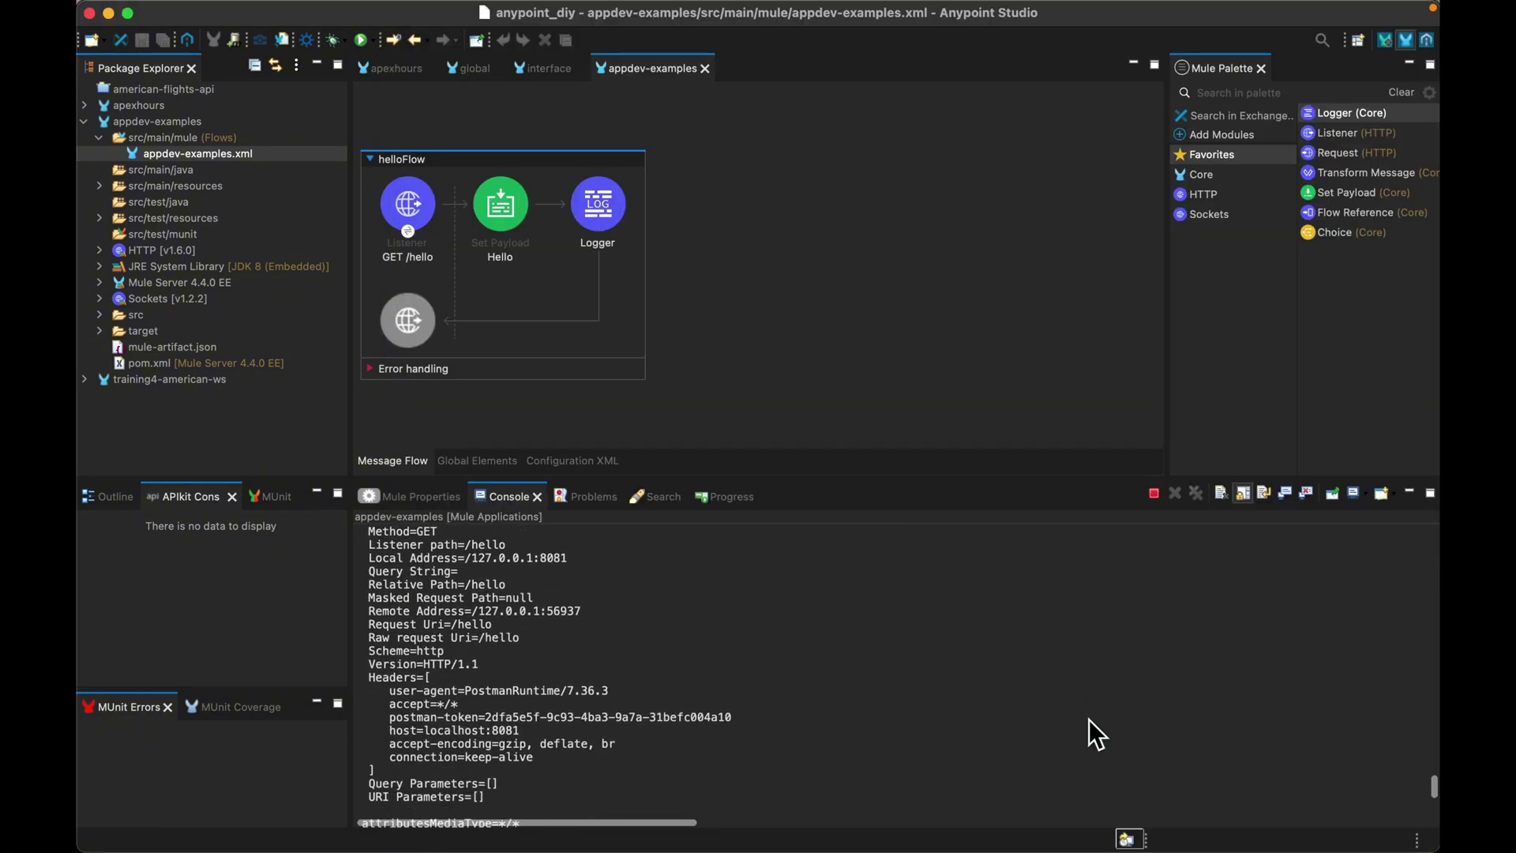
pyautogui.scroll(1, 1088, 719)
pyautogui.scroll(-5, 1089, 720)
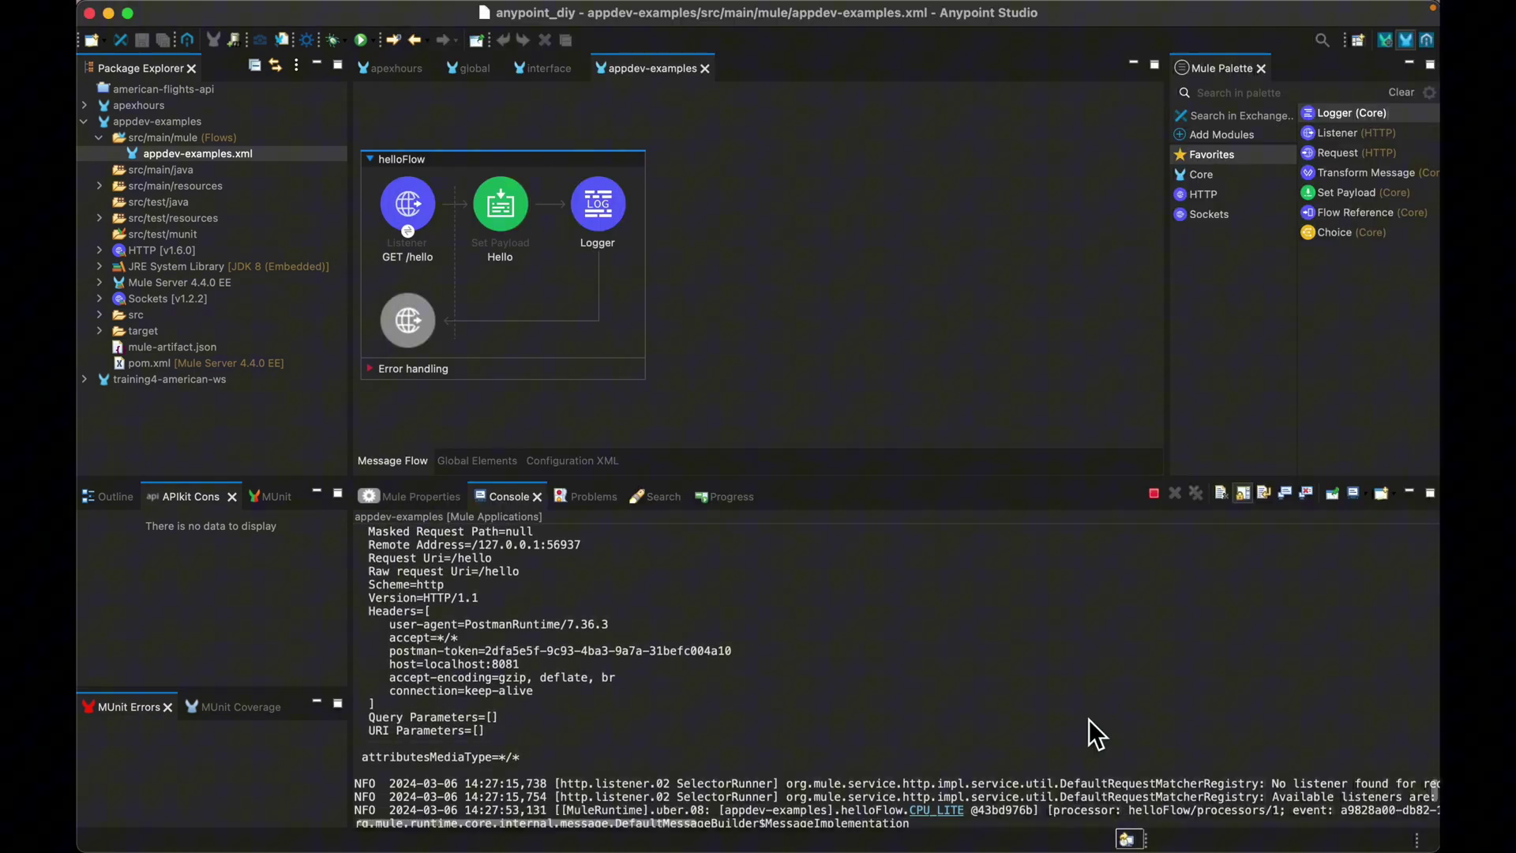
pyautogui.scroll(-3, 1089, 720)
pyautogui.scroll(-1, 1088, 719)
pyautogui.scroll(-5, 1089, 718)
pyautogui.scroll(-1, 1088, 718)
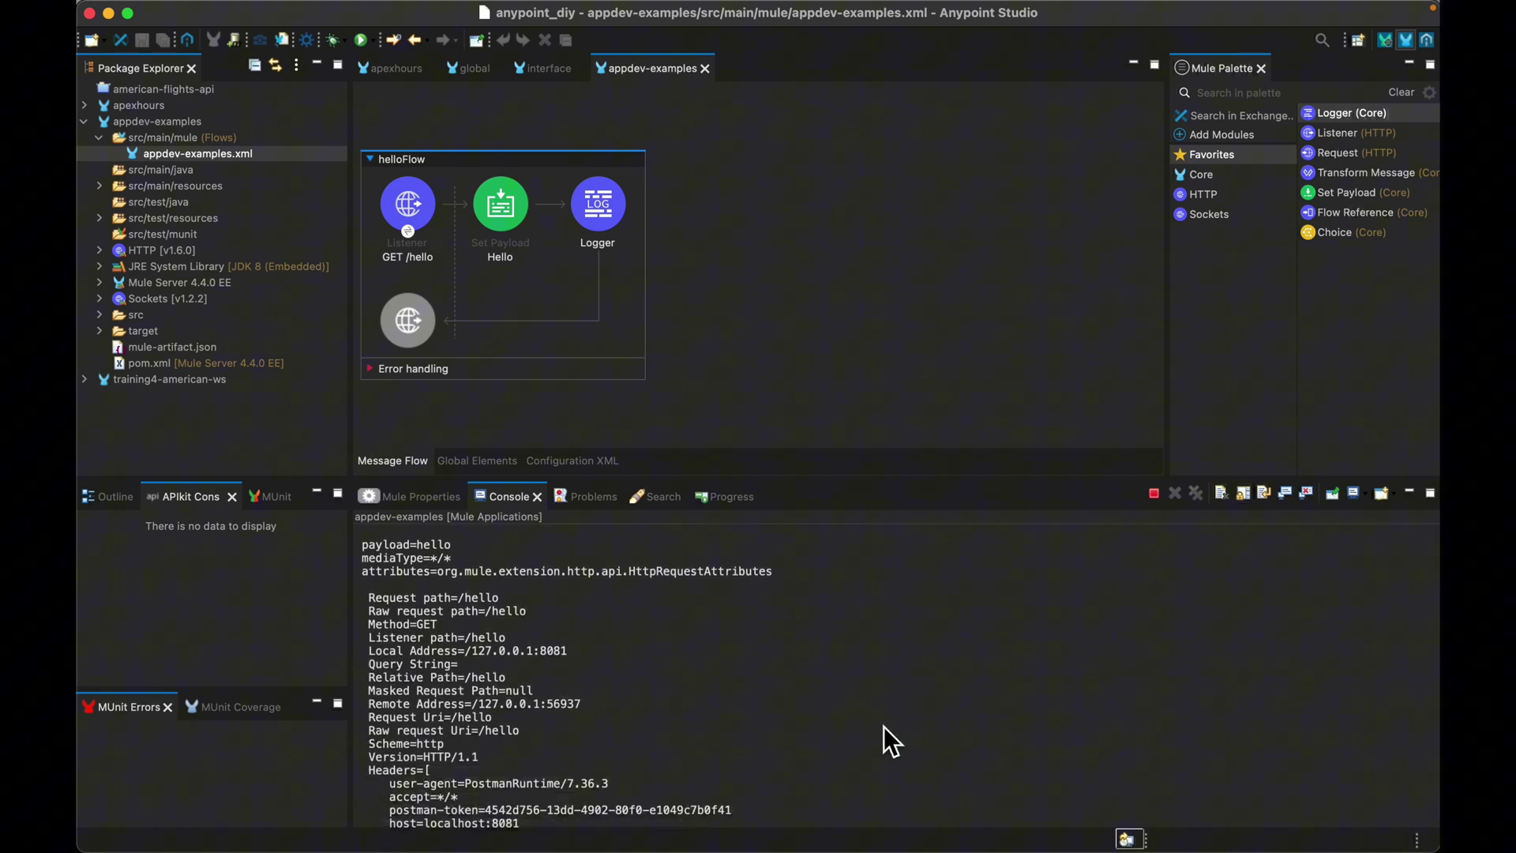
pyautogui.press('super+Tab')
pyautogui.write('?')
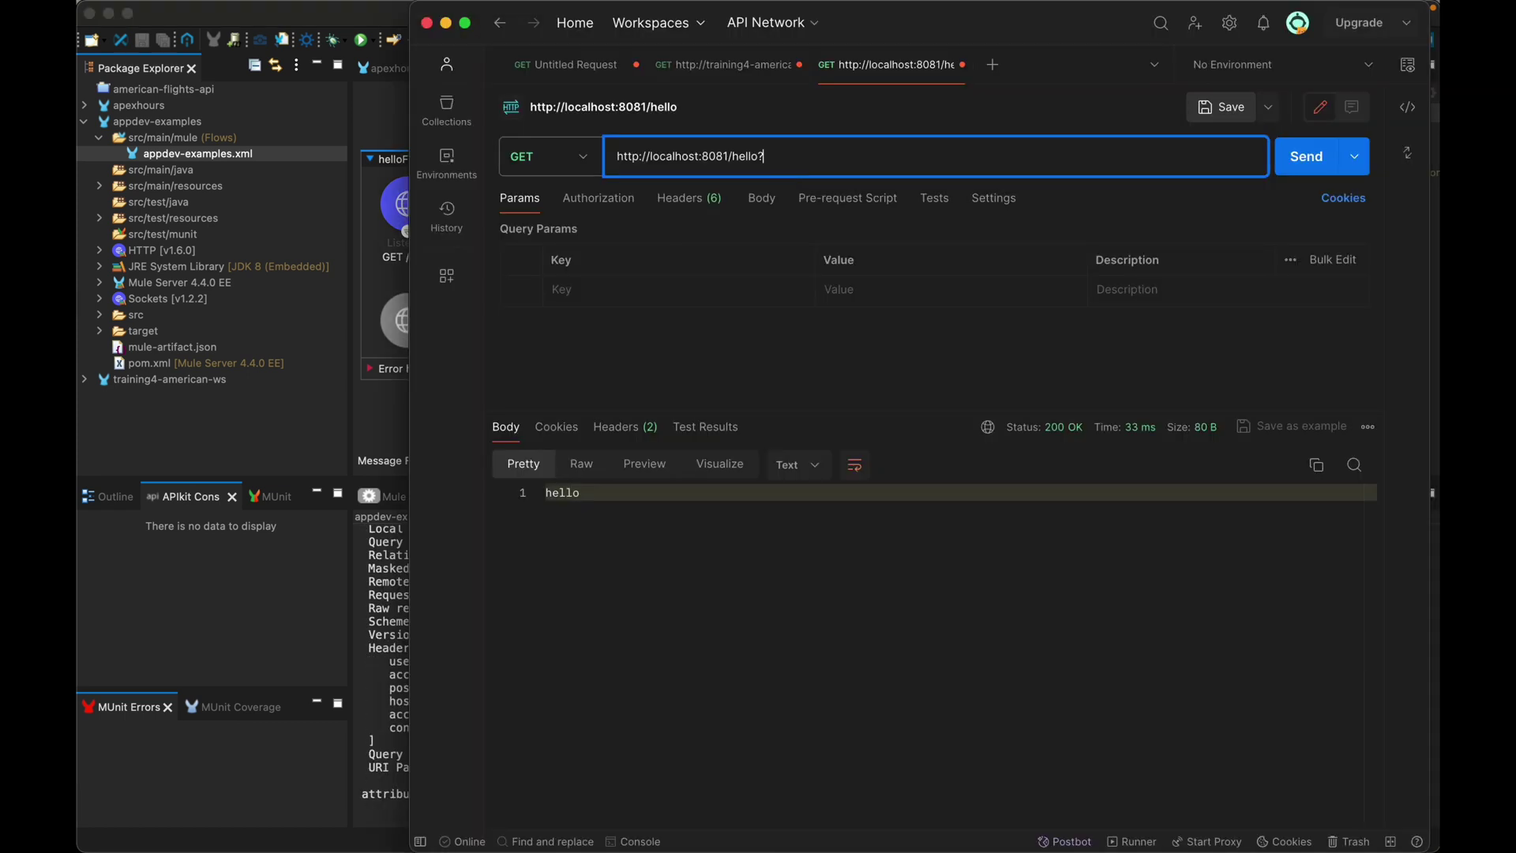
pyautogui.write('fname')
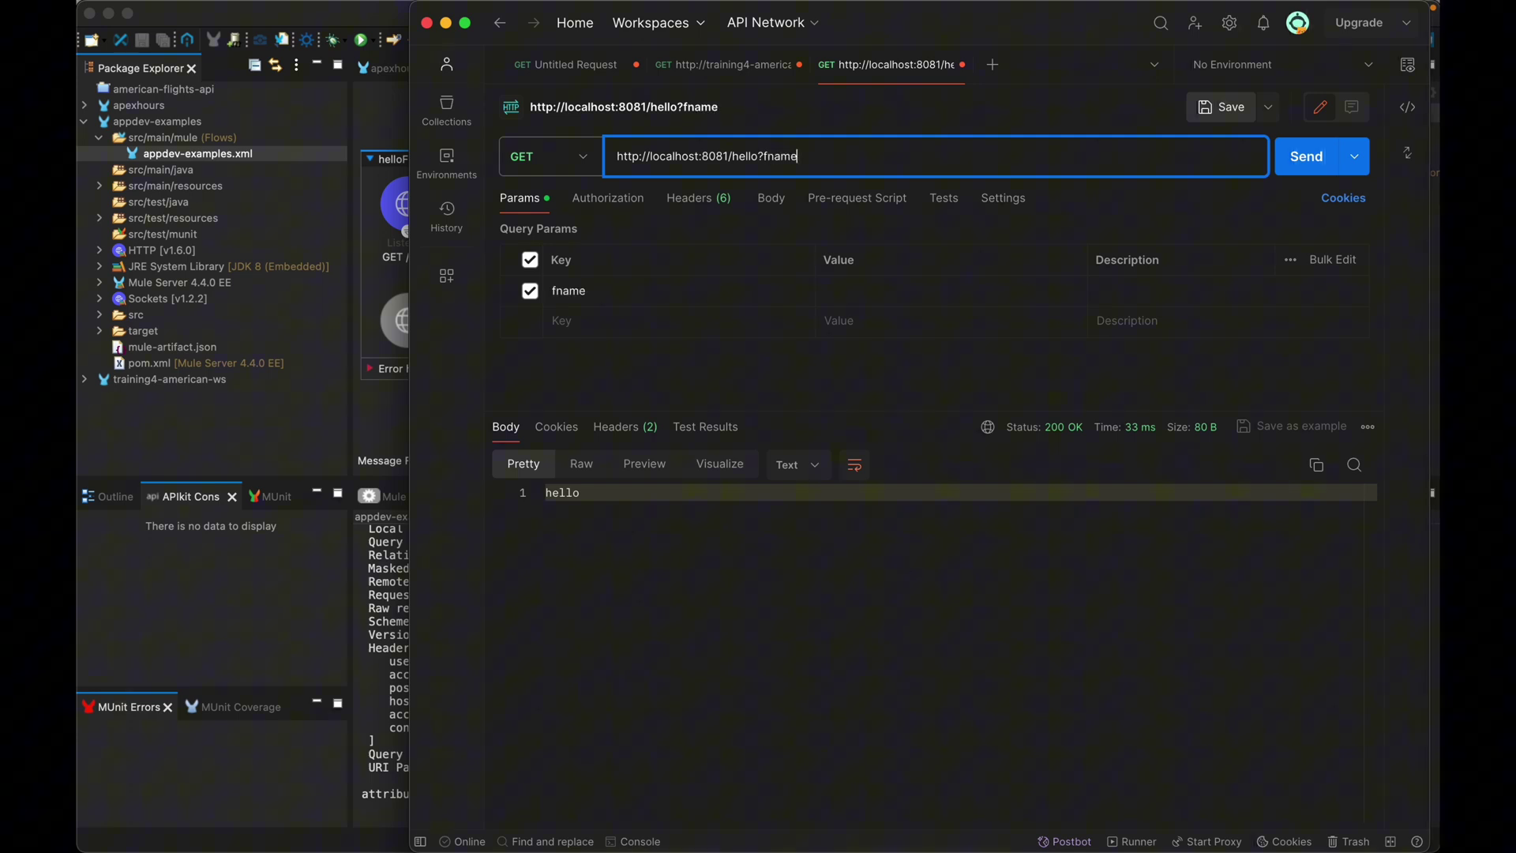
pyautogui.write('=max')
pyautogui.write('&')
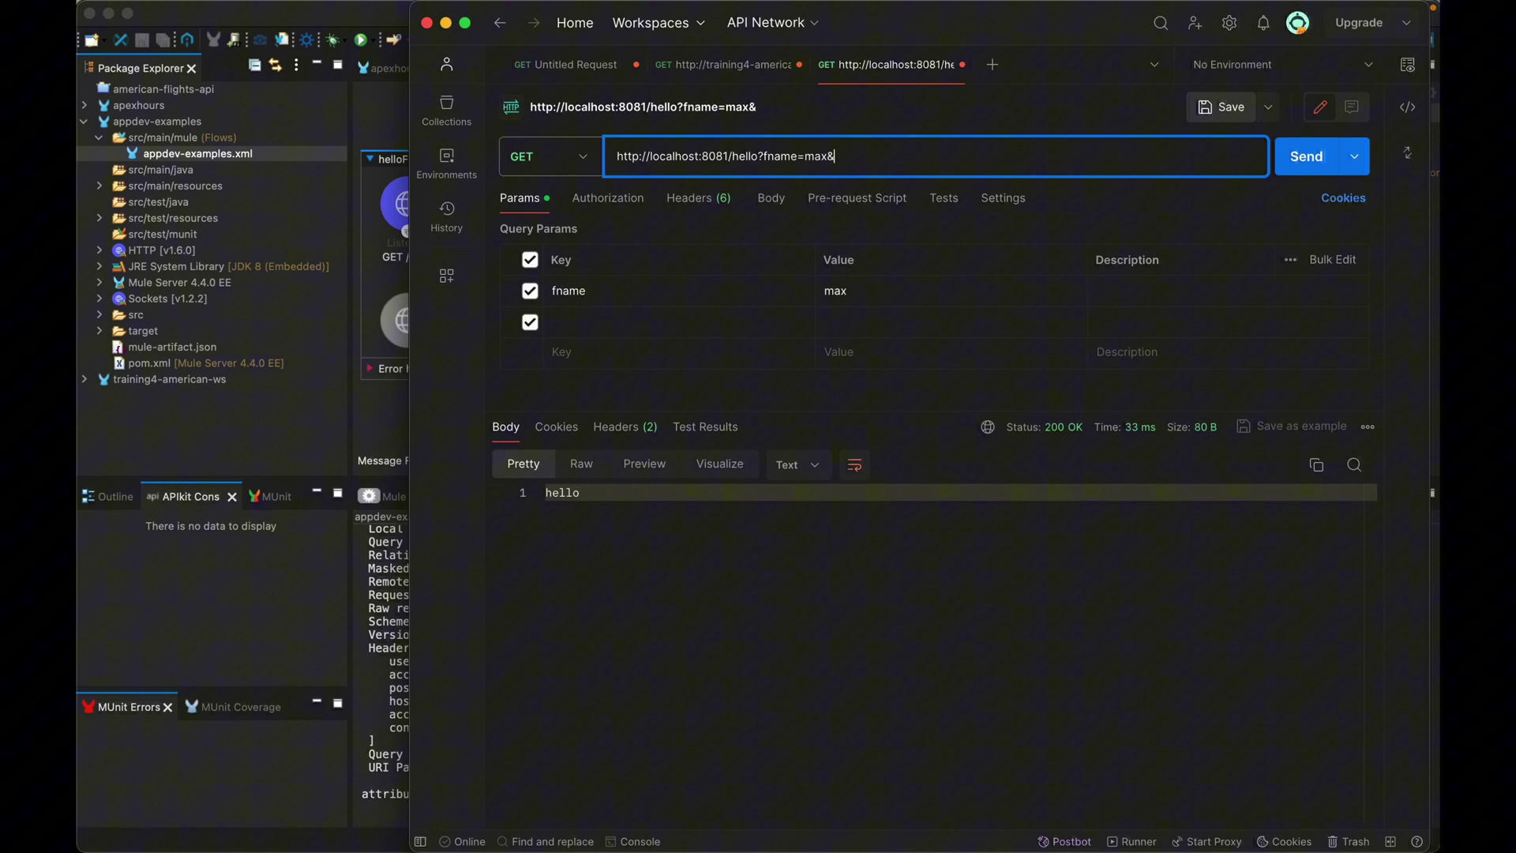
pyautogui.write('lname=')
pyautogui.write('mule')
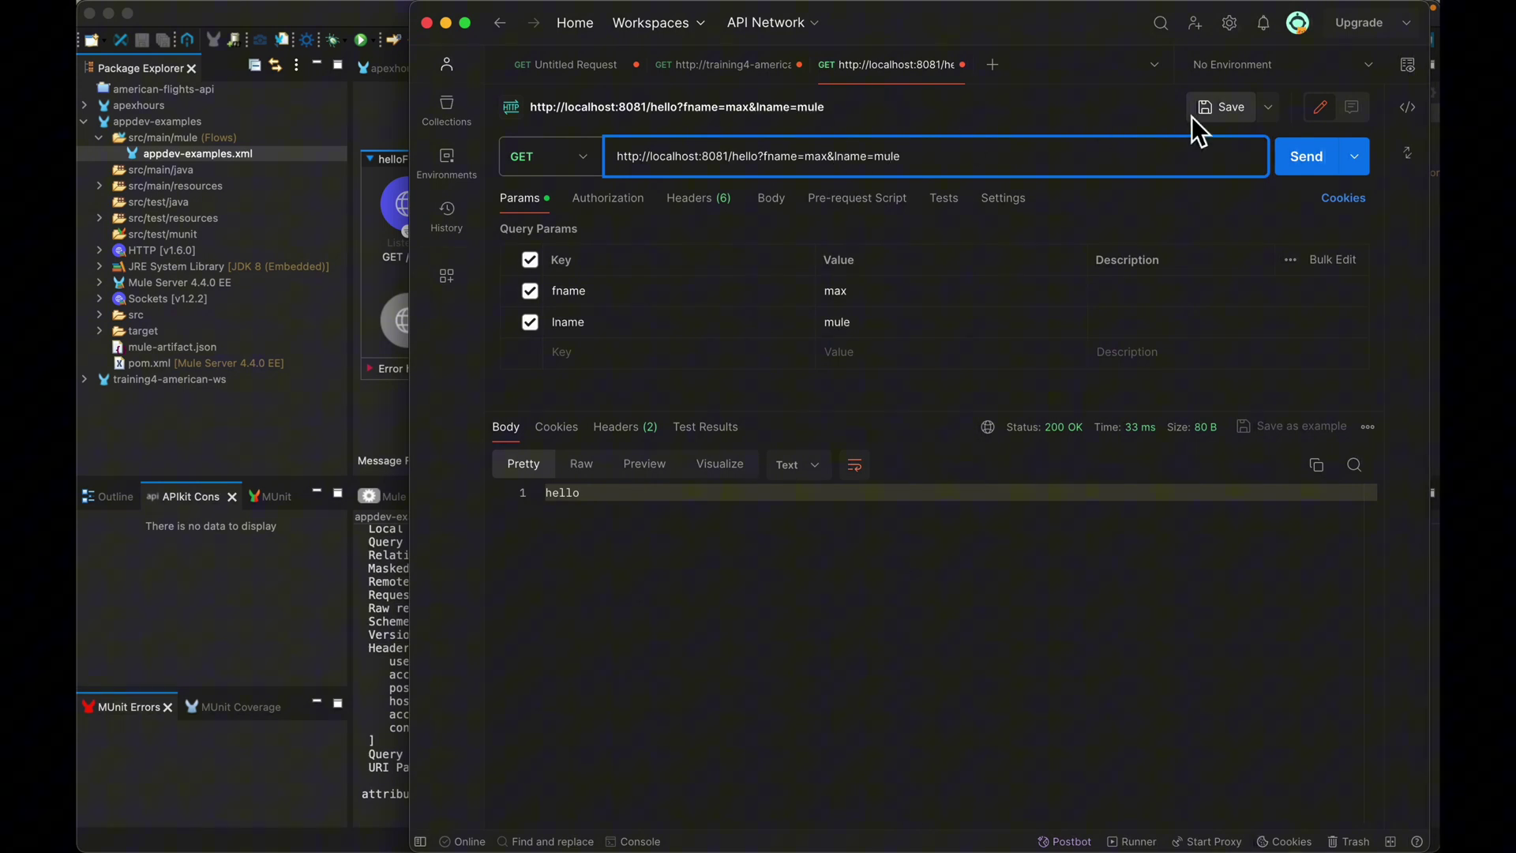
# Resend the request as GET /hello?fname=max&lname=mule
pyautogui.click(1307, 156)
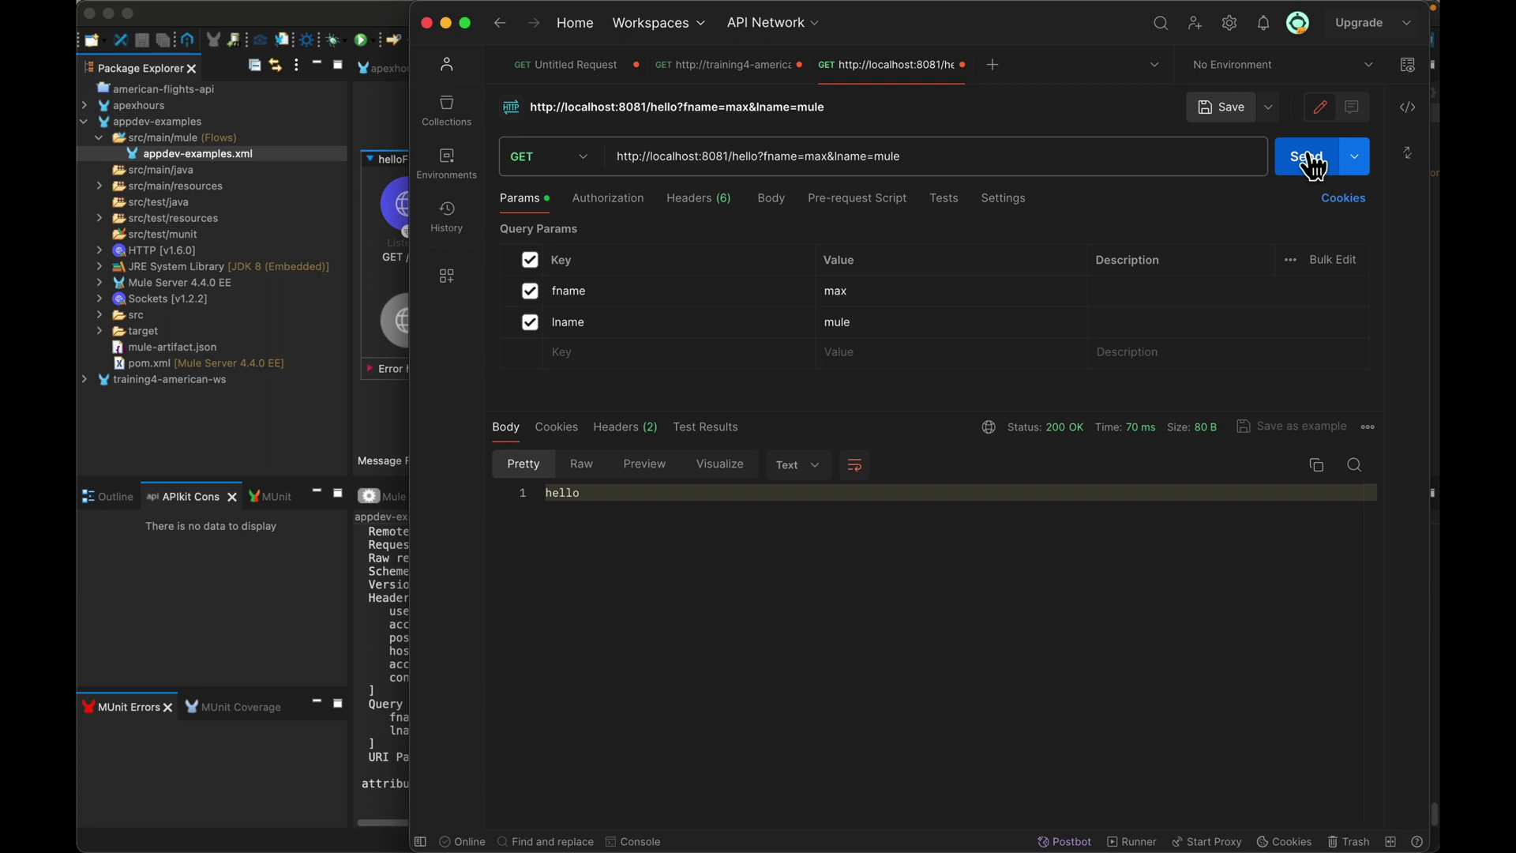
# Highlight the logged query parameters fname=max and lname=mule in the Studio console
pyautogui.click(391, 539)
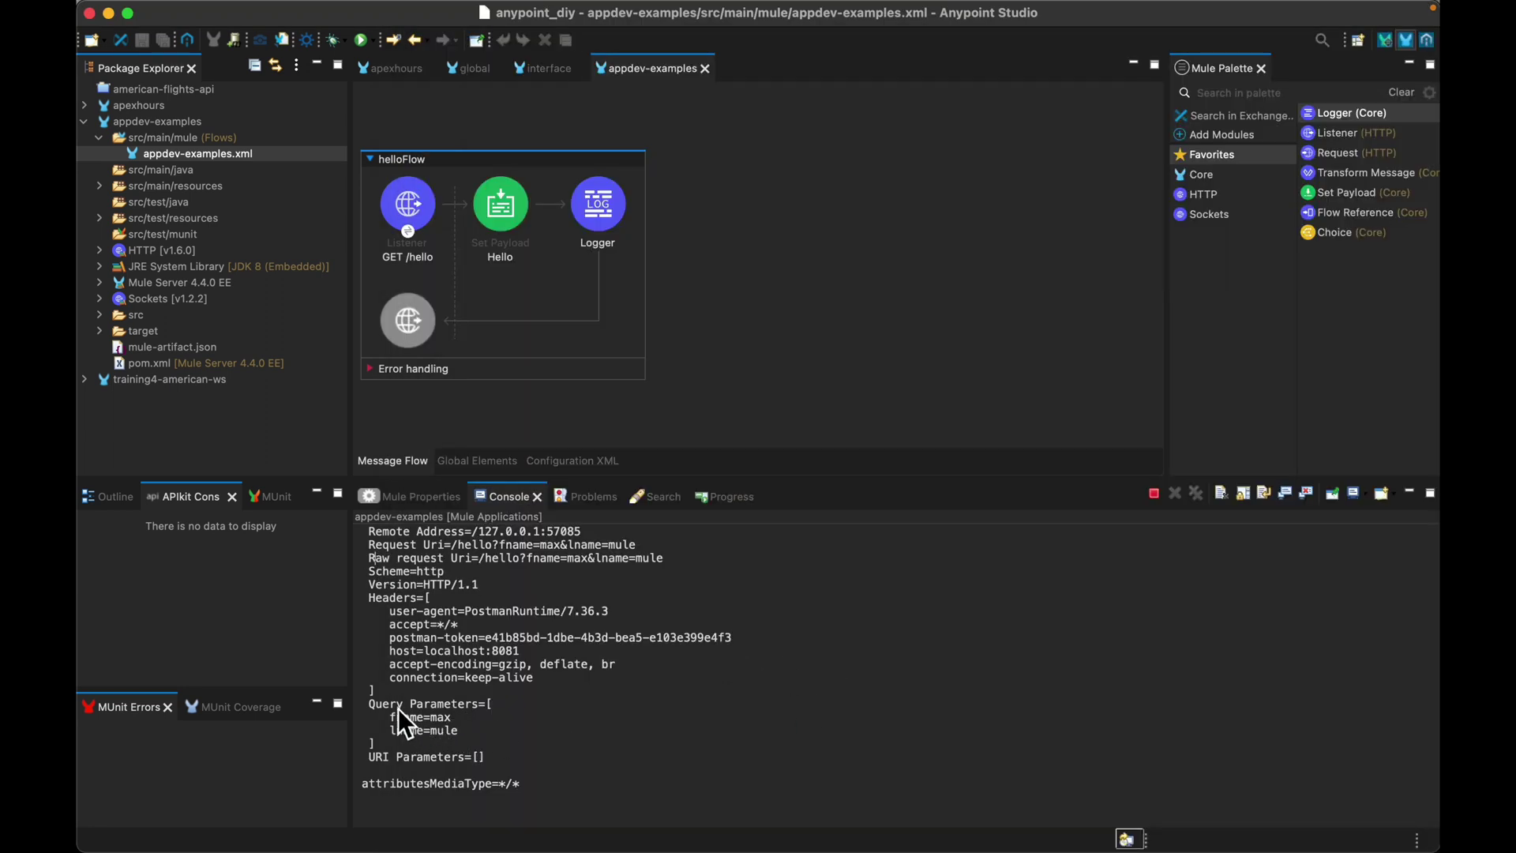
pyautogui.moveTo(374, 706); pyautogui.dragTo(462, 731)
pyautogui.click(472, 733)
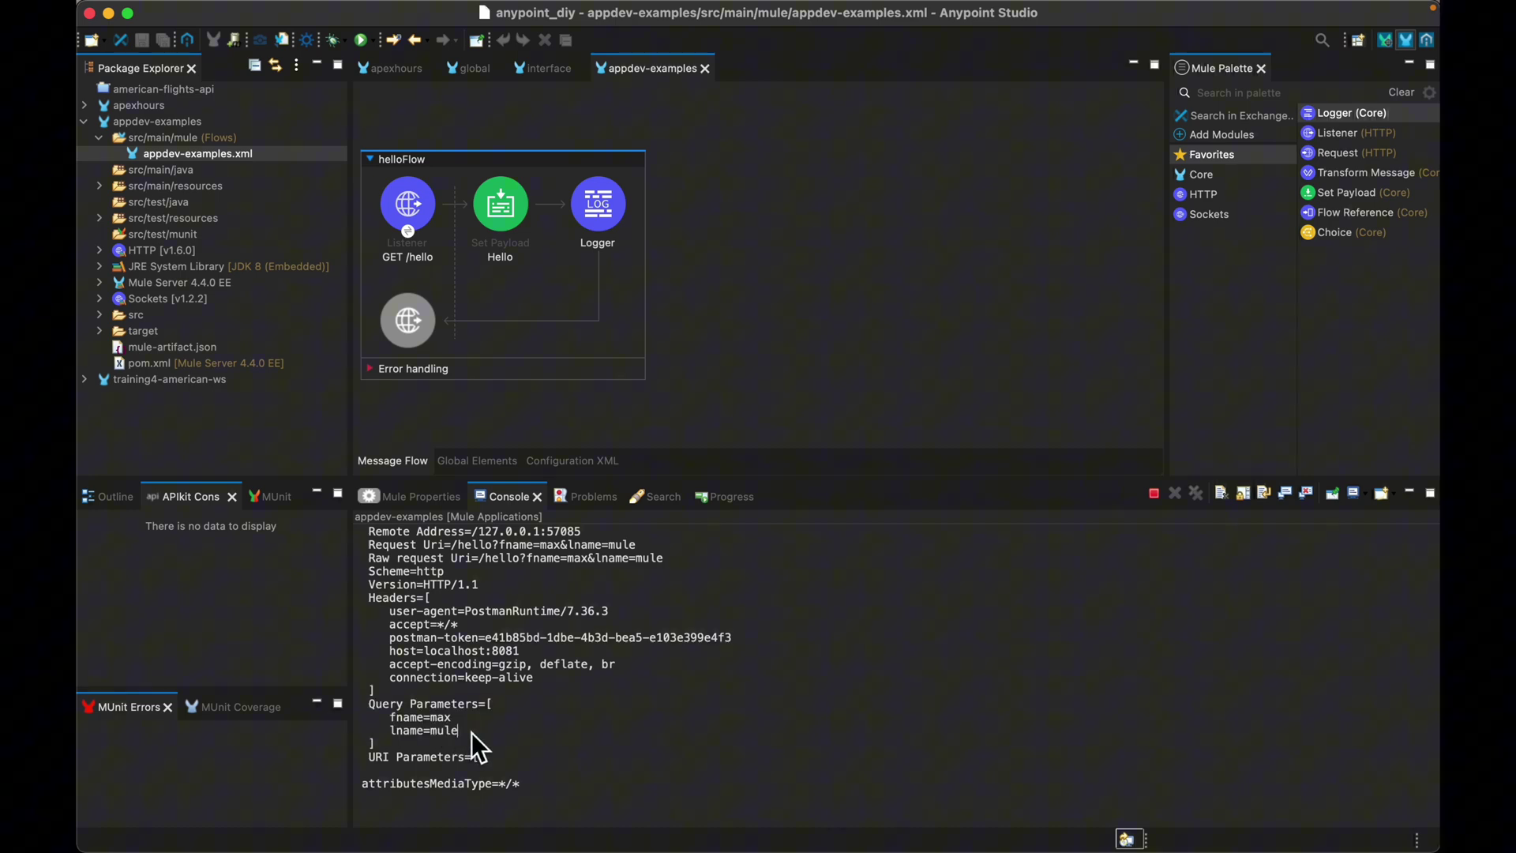